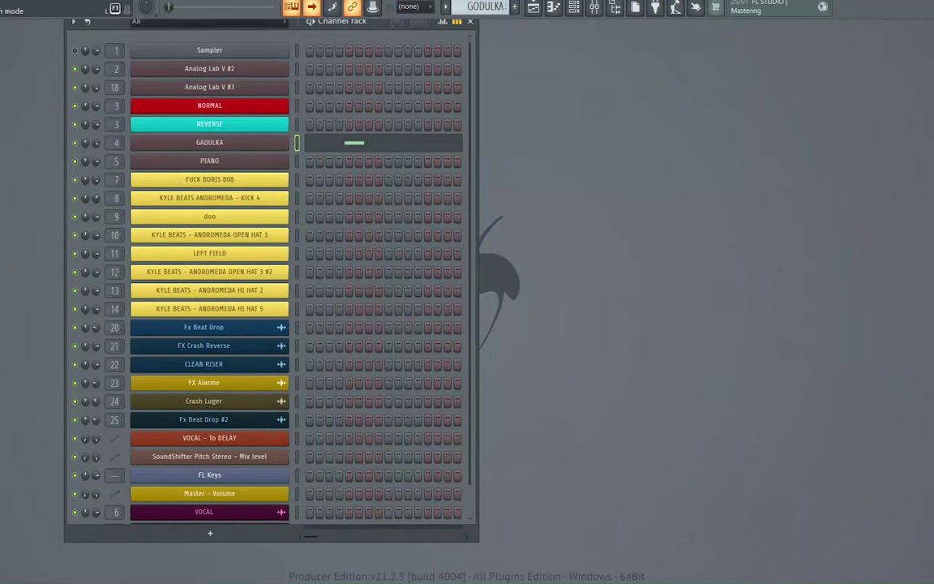
# - Reposition the channel rack and switch the active pattern to PIANO
pyautogui.moveTo(106, 24); pyautogui.dragTo(135, 54)
pyautogui.moveTo(196, 83); pyautogui.dragTo(237, 58)
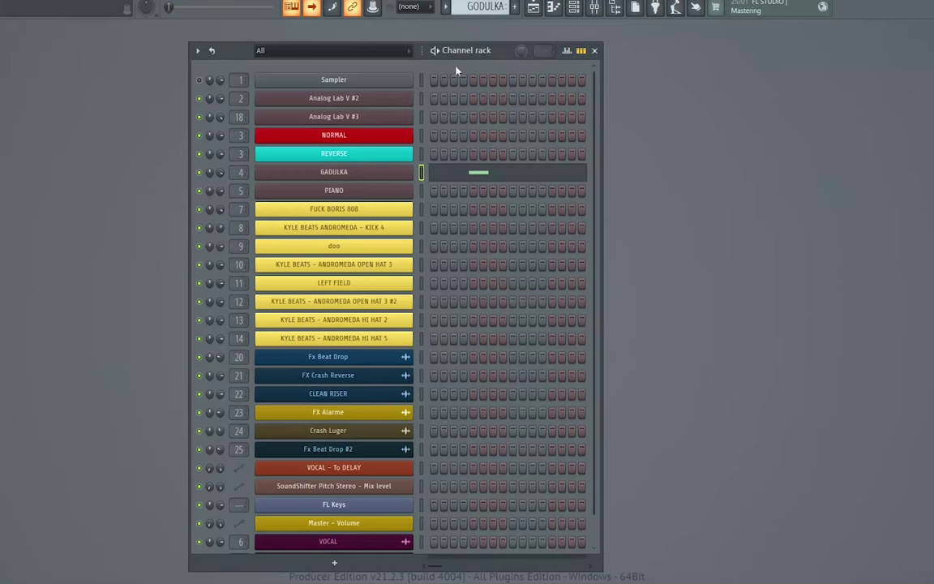
pyautogui.click(447, 6)
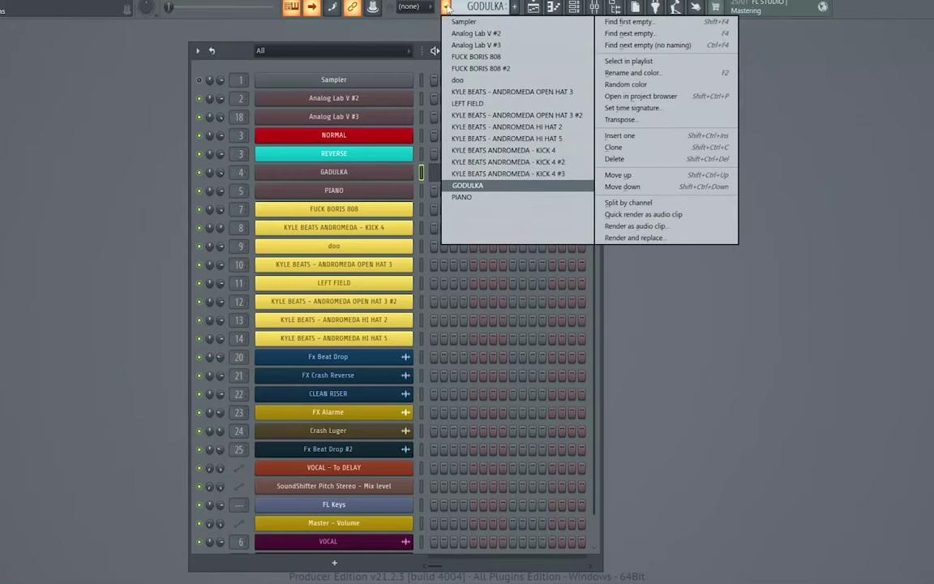
pyautogui.click(462, 197)
pyautogui.moveTo(498, 61); pyautogui.dragTo(474, 38)
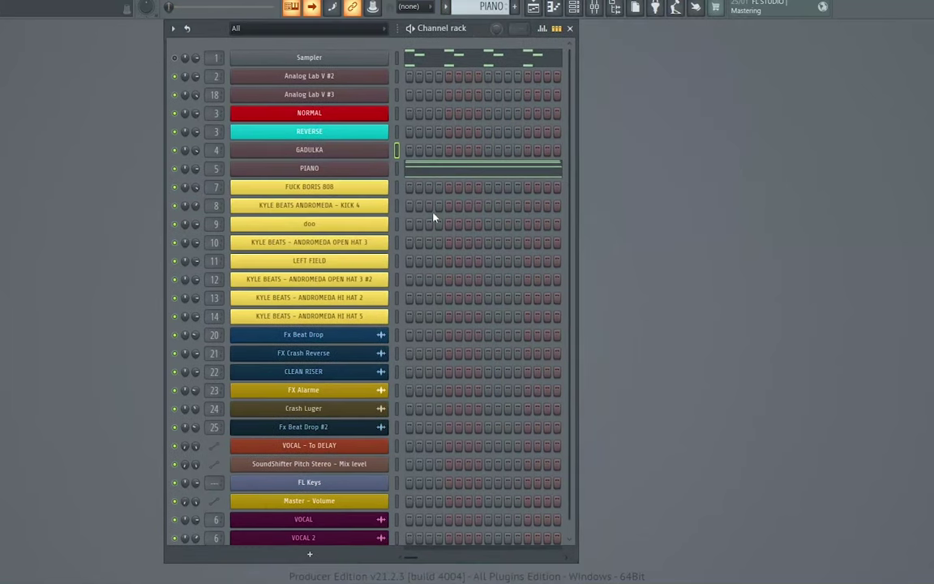
pyautogui.click(447, 6)
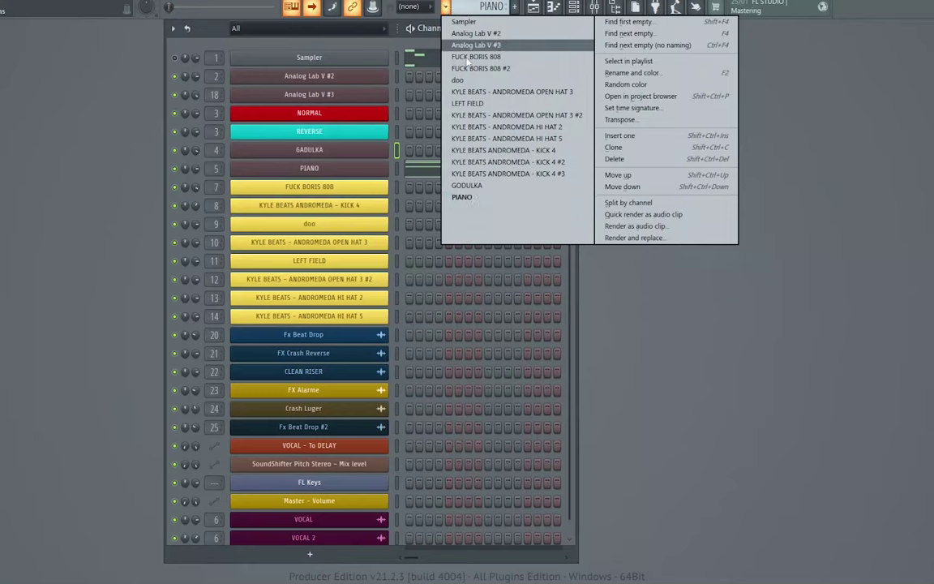
# - Copy the Sampler channel's notes and paste them into the FL Keys channel
pyautogui.click(309, 482)
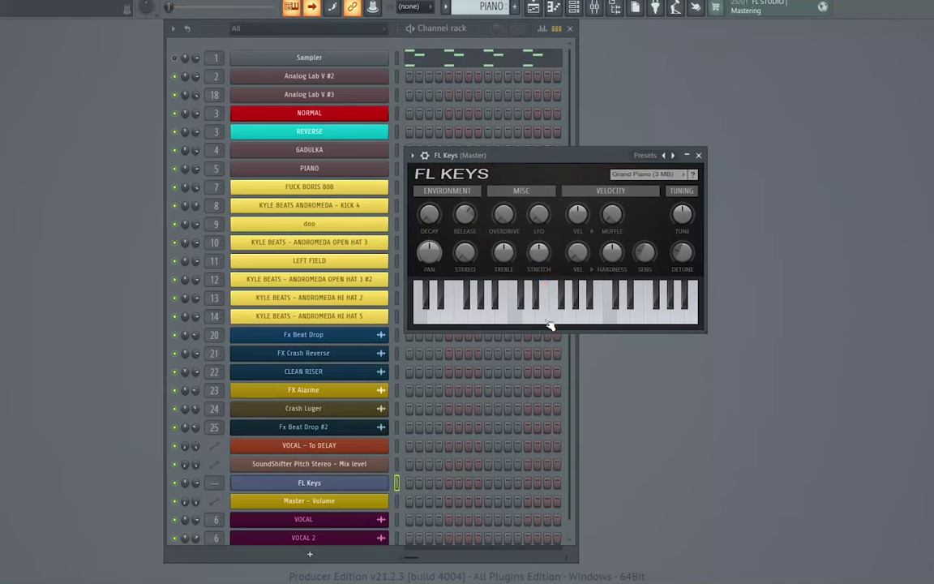
pyautogui.click(698, 155)
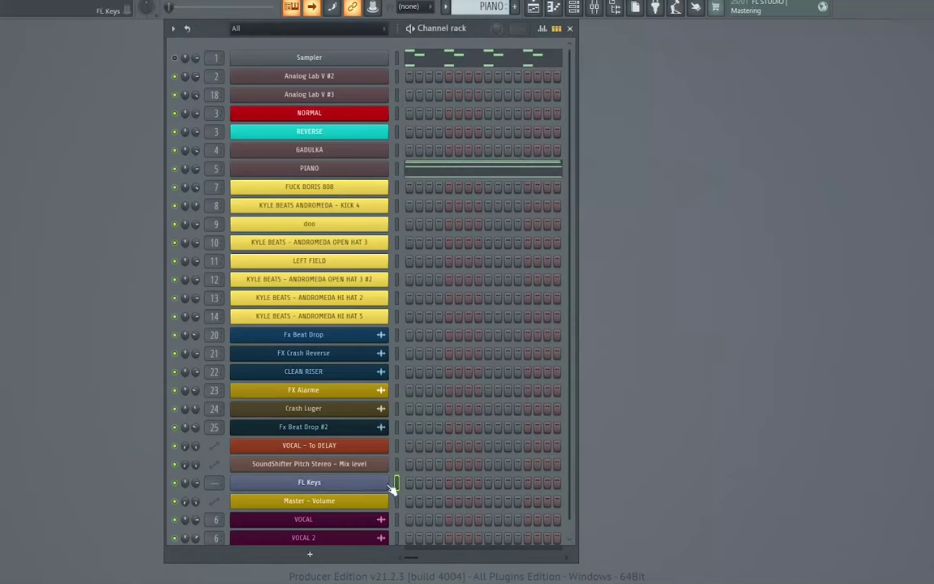
pyautogui.rightClick(345, 57)
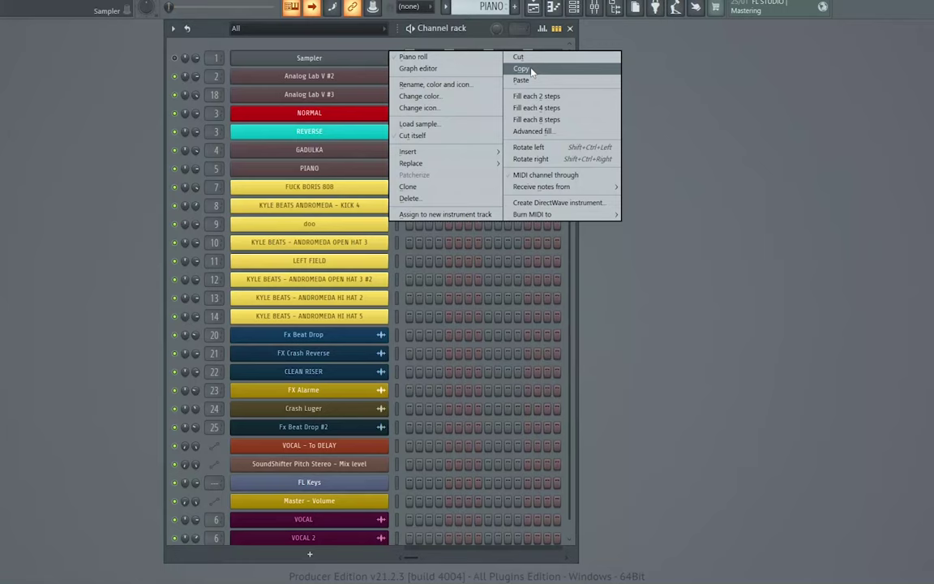
pyautogui.click(519, 67)
pyautogui.rightClick(387, 482)
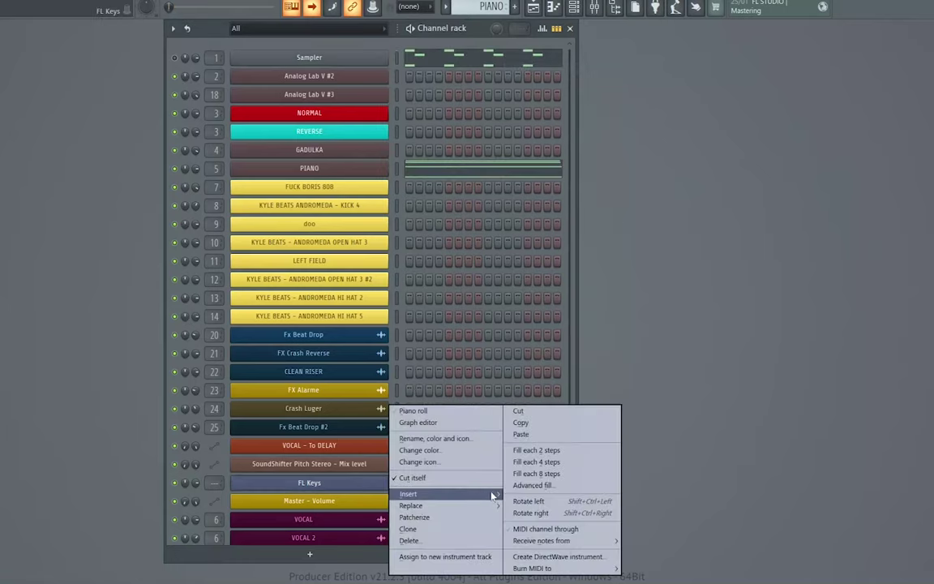
pyautogui.click(523, 435)
# - Play the pattern with the FL Keys notes shown in the piano roll, and return to the channel rack
pyautogui.click(454, 485)
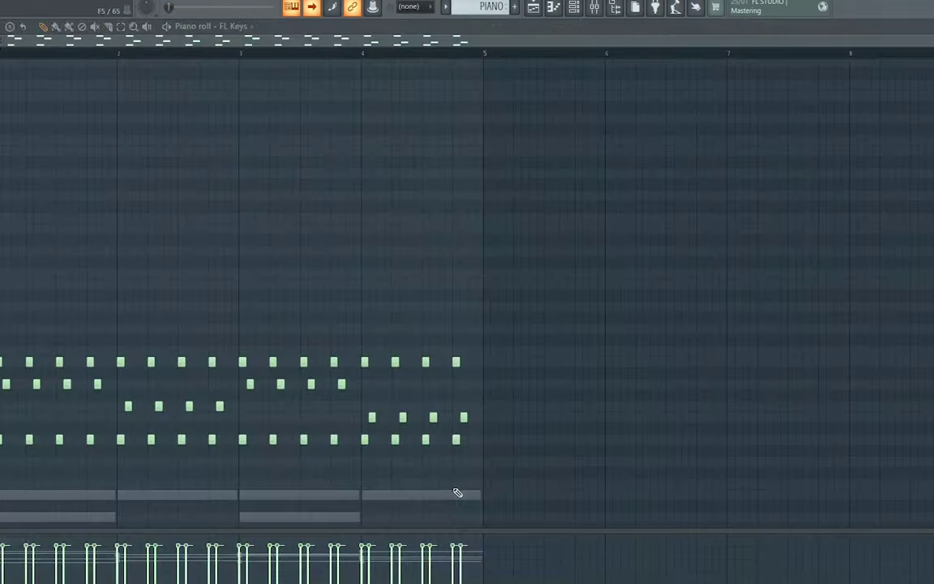
pyautogui.scroll(-2, 352, 312)
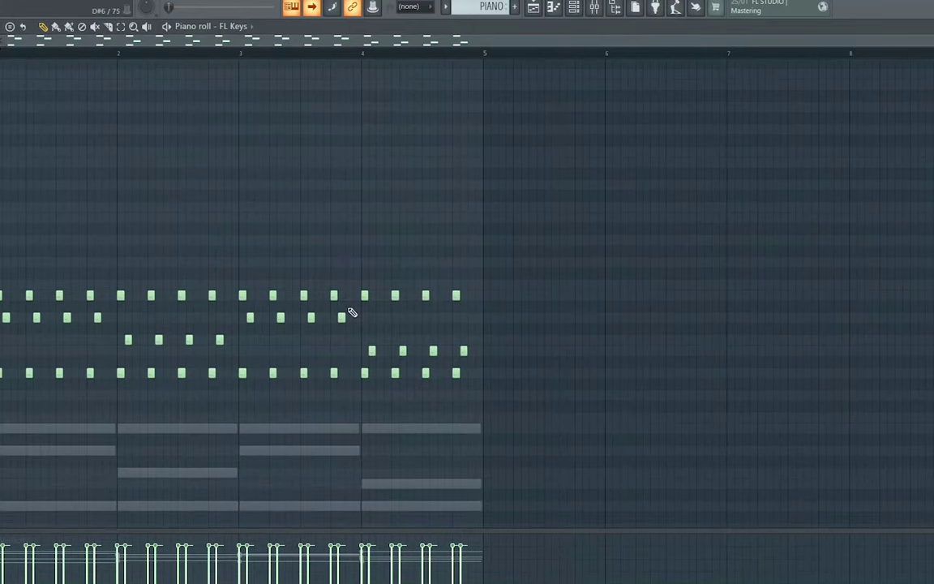
pyautogui.scroll(-2, 353, 310)
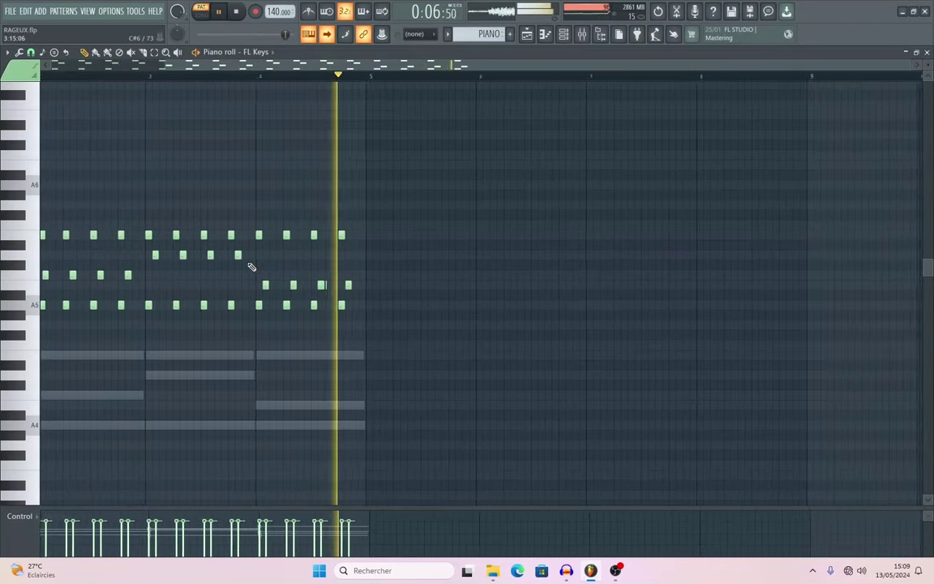
pyautogui.press('space')
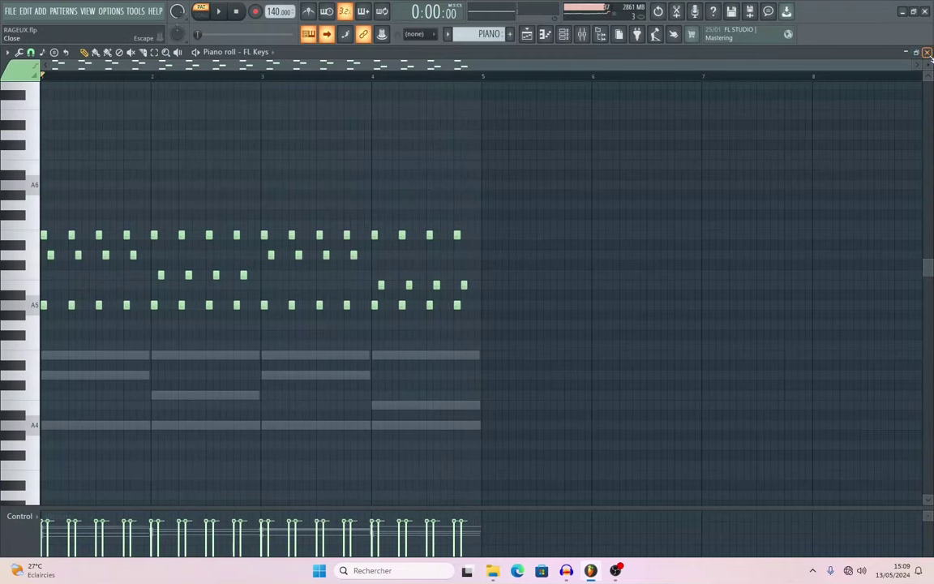
pyautogui.click(929, 53)
pyautogui.click(451, 469)
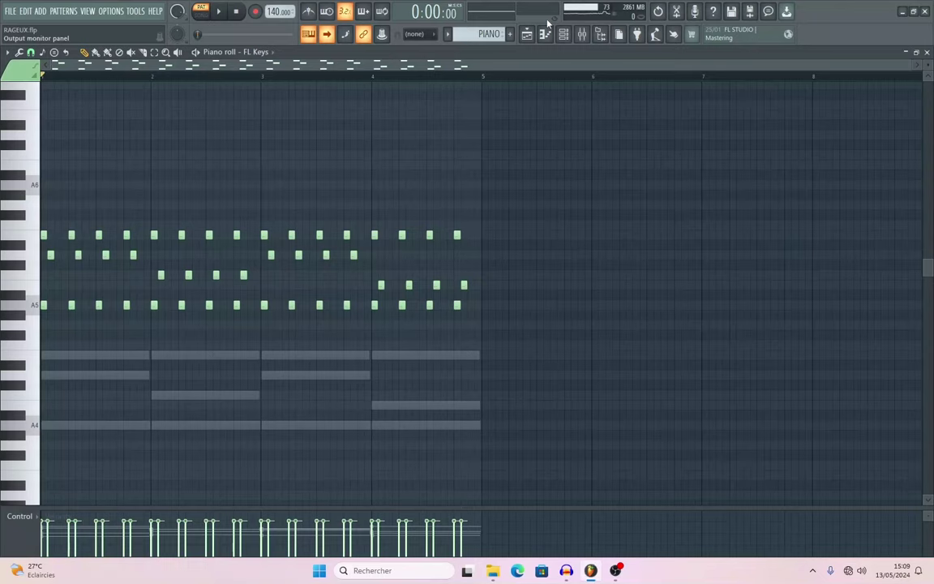
pyautogui.click(929, 53)
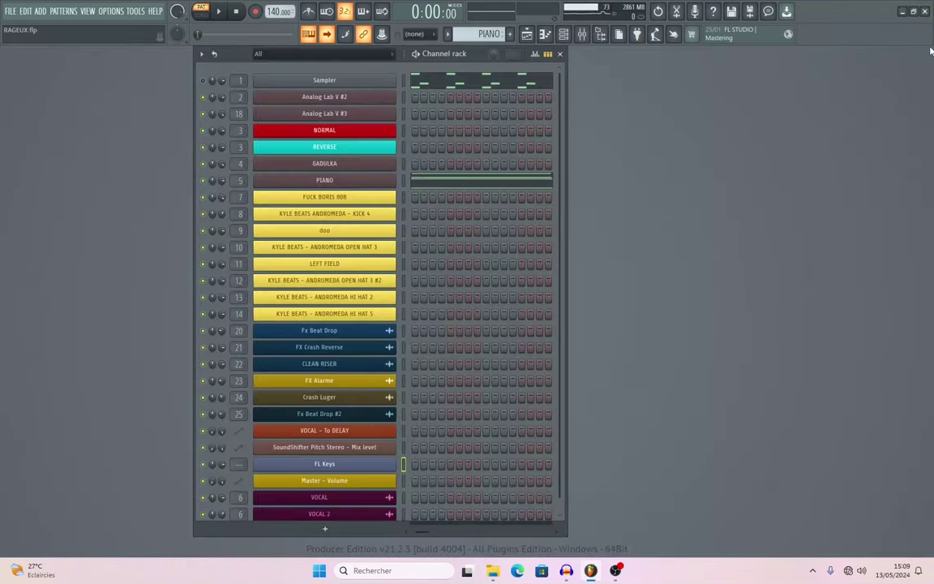
# - View the PIANO channel's chords down to the bass notes in the piano roll while the pattern plays
pyautogui.click(433, 187)
pyautogui.press('space')
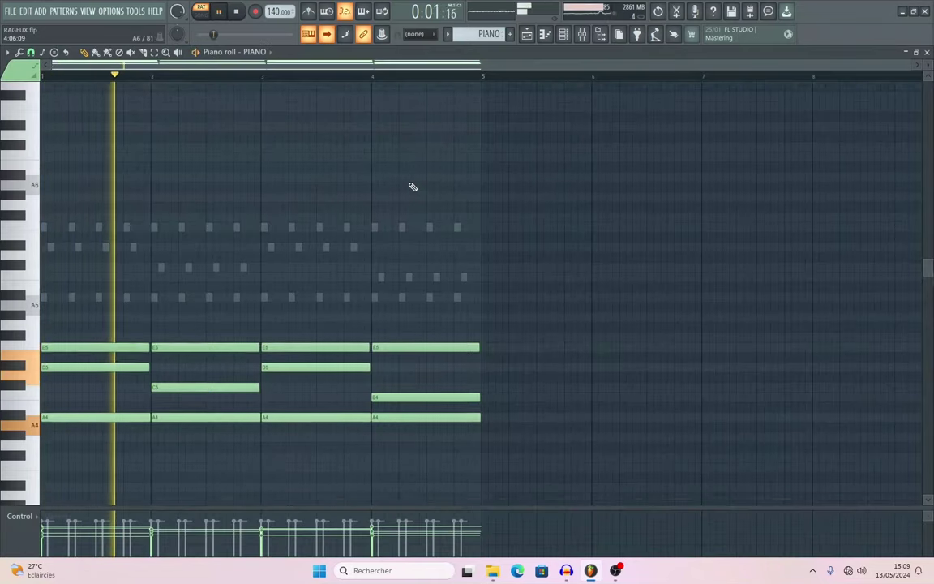
pyautogui.scroll(-6, 413, 187)
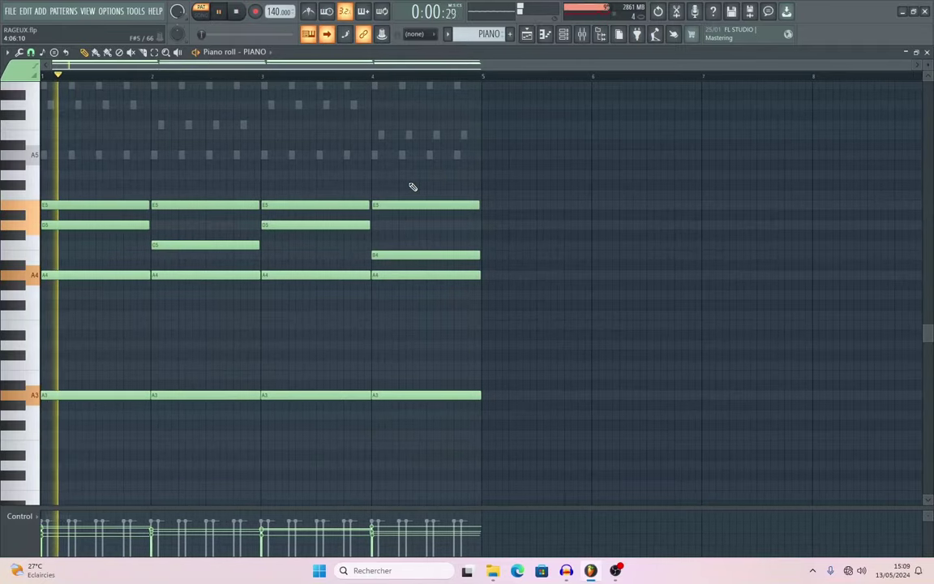
pyautogui.press('space')
# - Examine the routing and effects of the PIANO and NORMAL mixer tracks, and close the mixer and piano roll
pyautogui.press('F9')
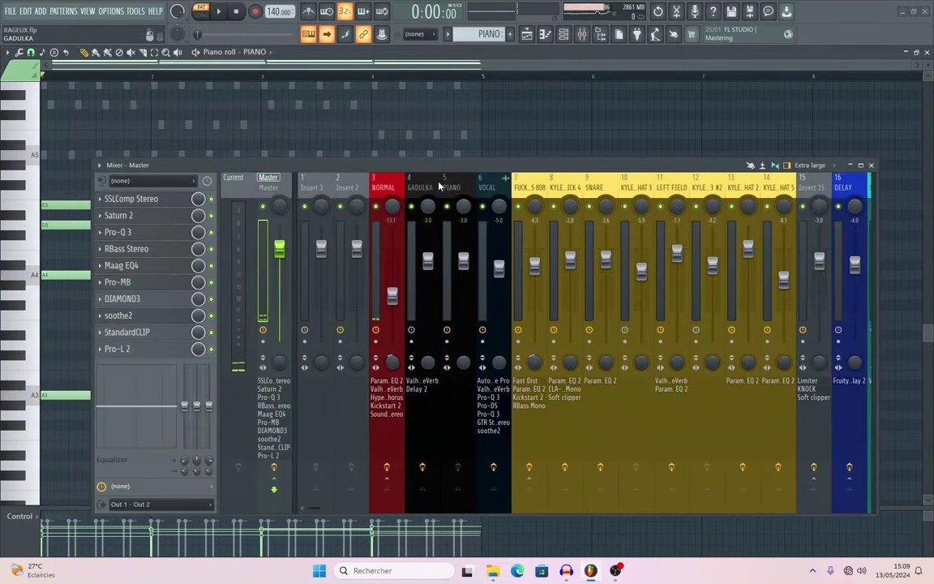
pyautogui.click(451, 188)
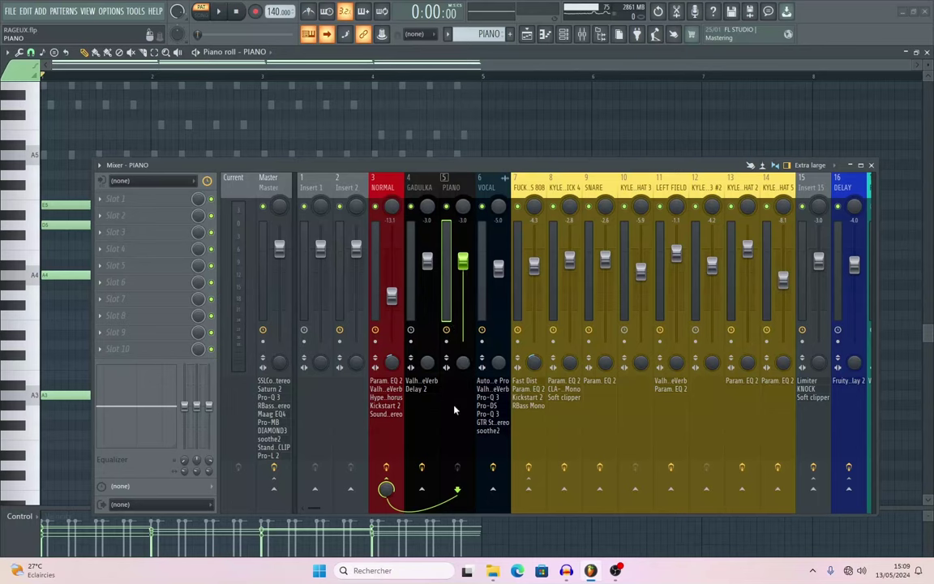
pyautogui.click(384, 189)
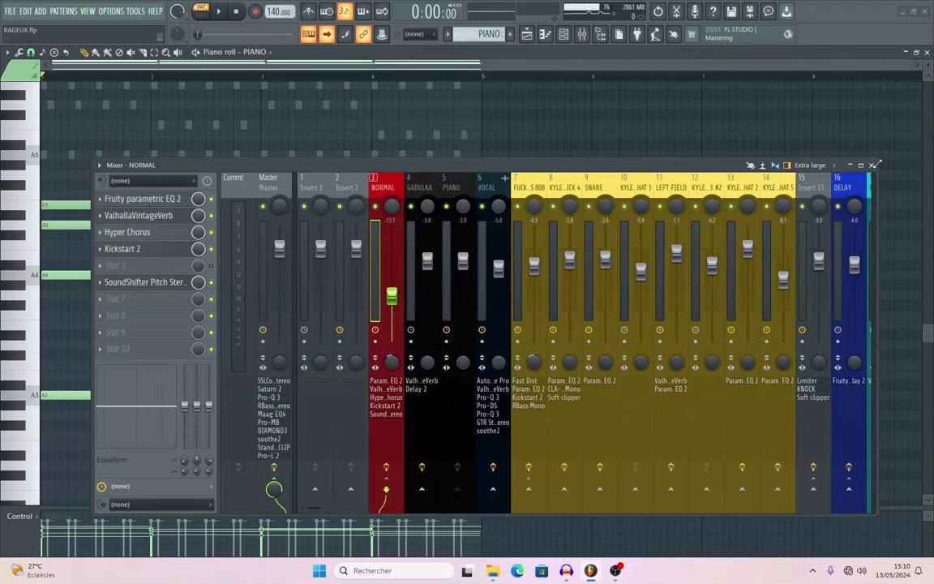
pyautogui.click(872, 165)
pyautogui.press('Escape')
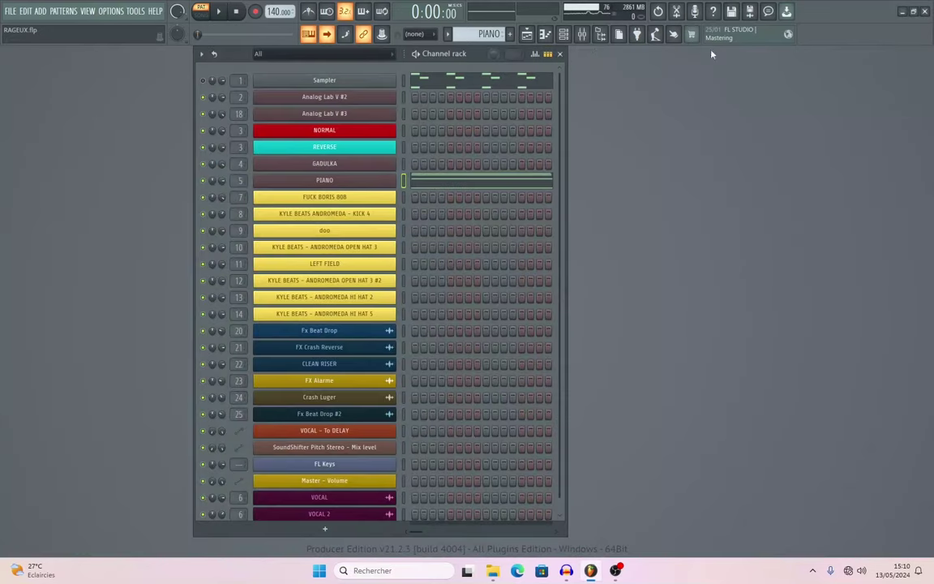
# - Switch to the Analog Lab V #2 pattern and play its notes in the piano roll
pyautogui.click(448, 35)
pyautogui.click(475, 58)
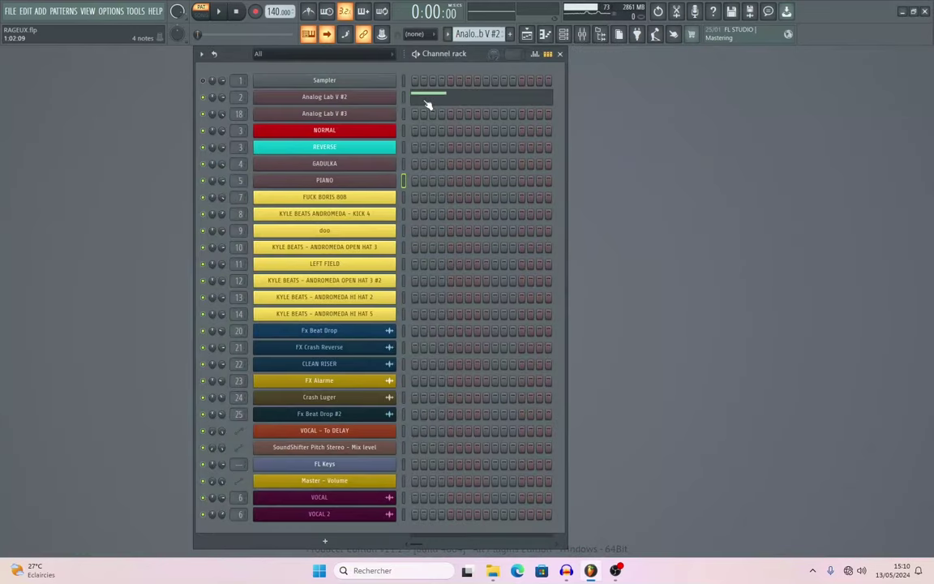
pyautogui.click(427, 97)
pyautogui.scroll(4, 468, 267)
pyautogui.press('space')
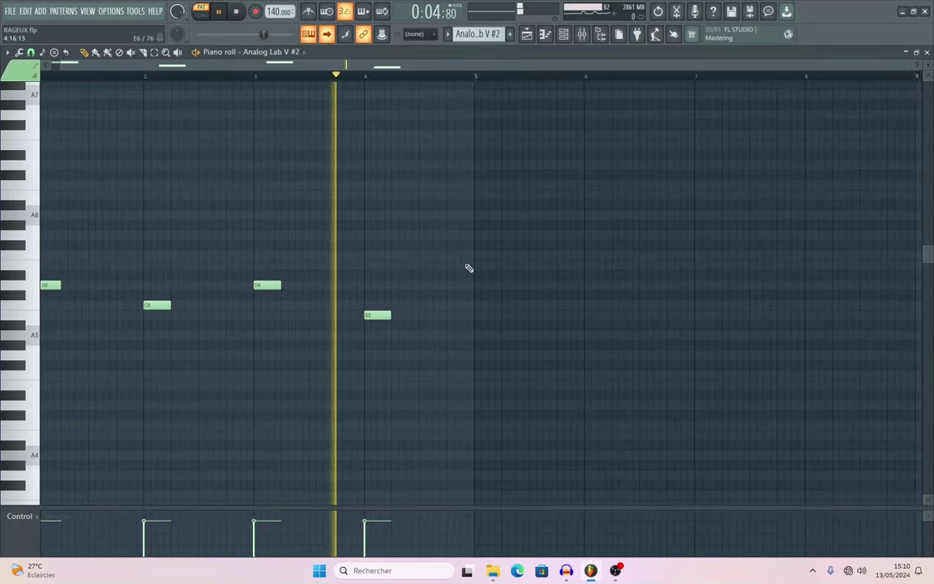
pyautogui.click(927, 51)
pyautogui.press('space')
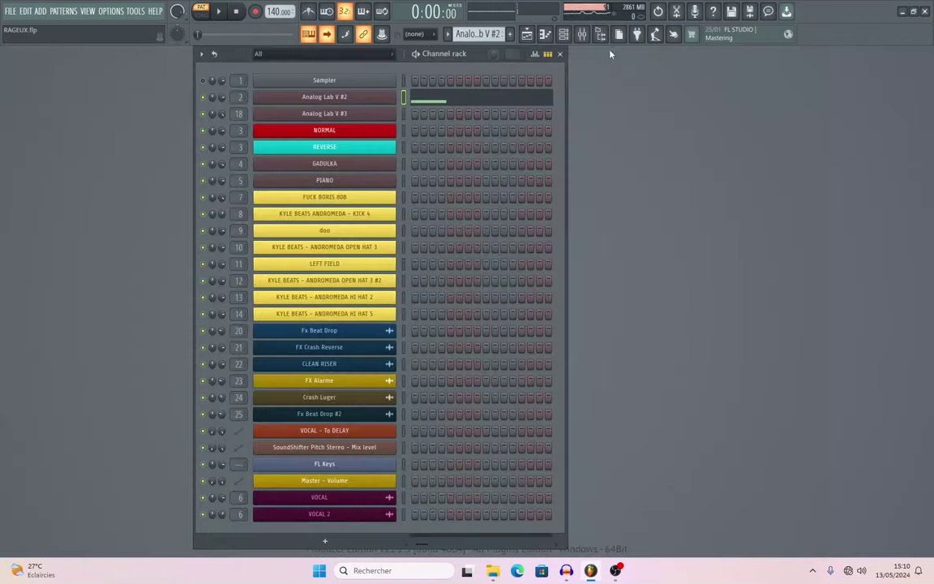
# - Switch to the Analog Lab V #3 pattern and play its melody in the piano roll
pyautogui.click(477, 33)
pyautogui.click(454, 64)
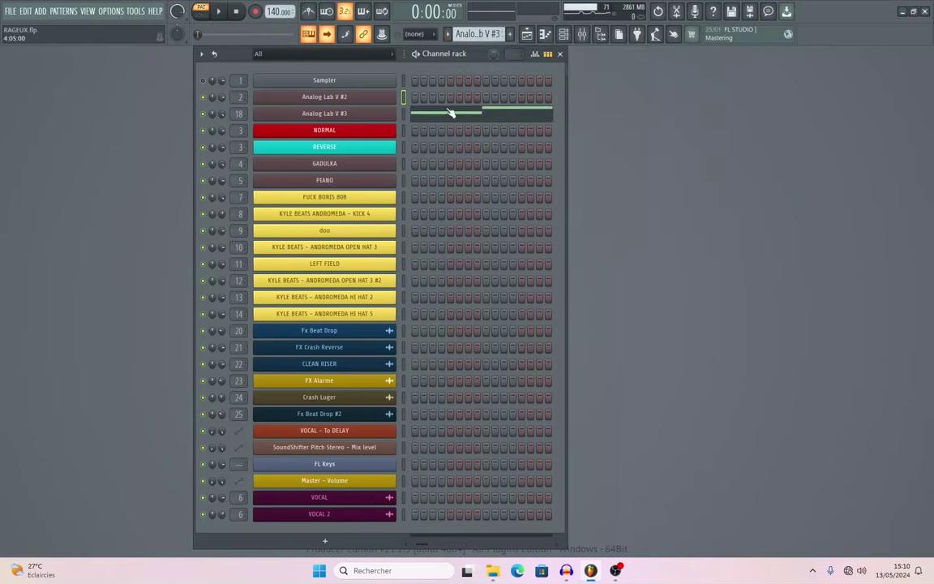
pyautogui.click(451, 114)
pyautogui.press('space')
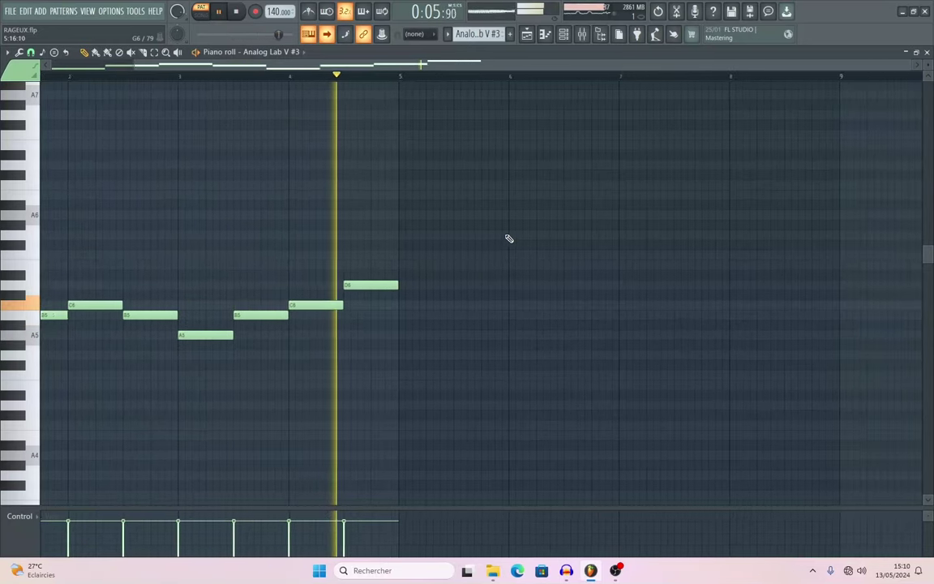
pyautogui.press('space')
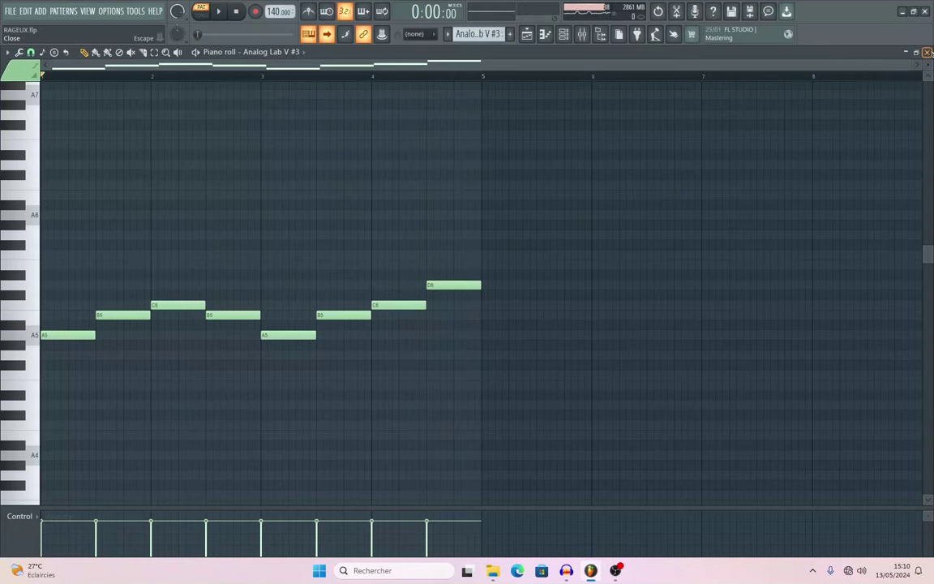
# - Examine the song arrangement in the playlist, including the NORMAL and REVERSE clips and the SoundShifter mix level automation
pyautogui.press('F6')
pyautogui.press('F5')
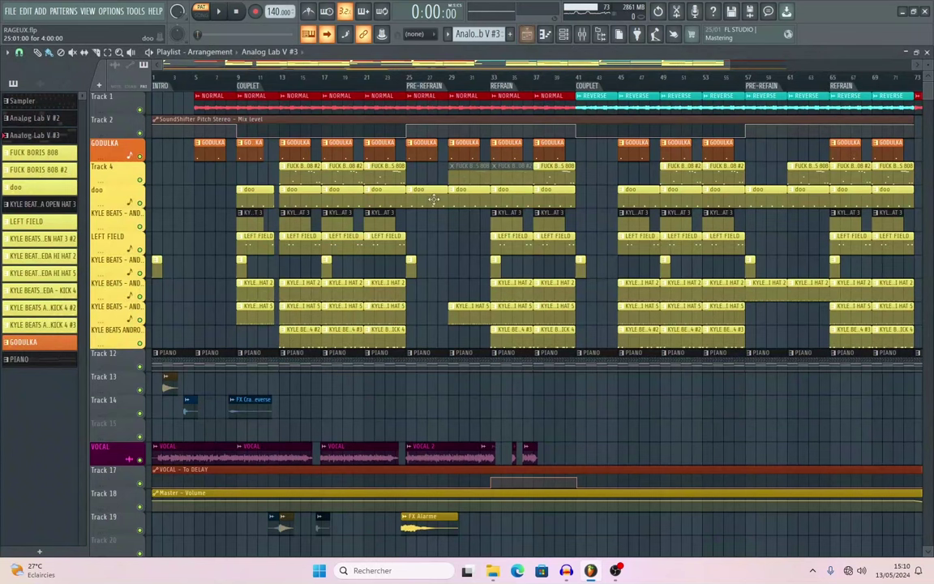
pyautogui.scroll(3, 681, 77)
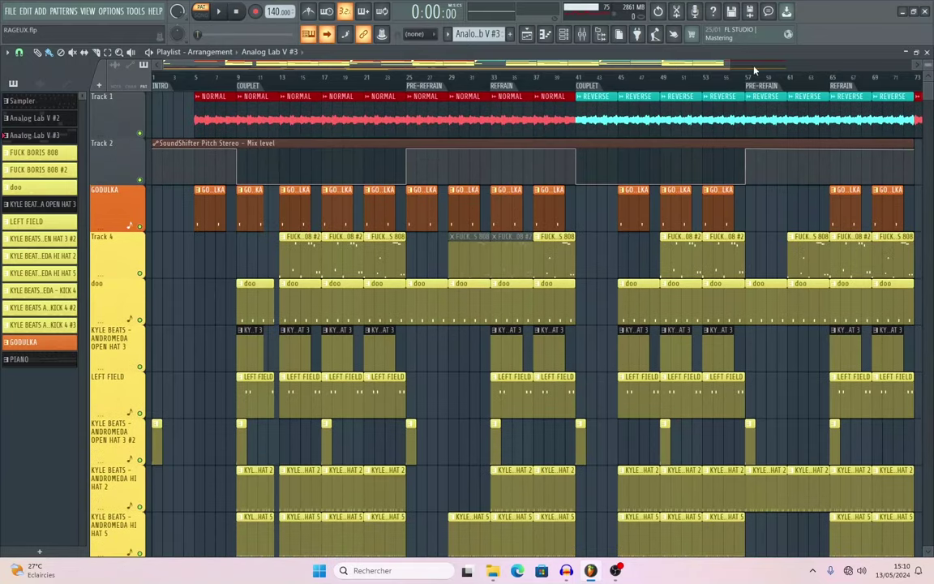
pyautogui.click(563, 34)
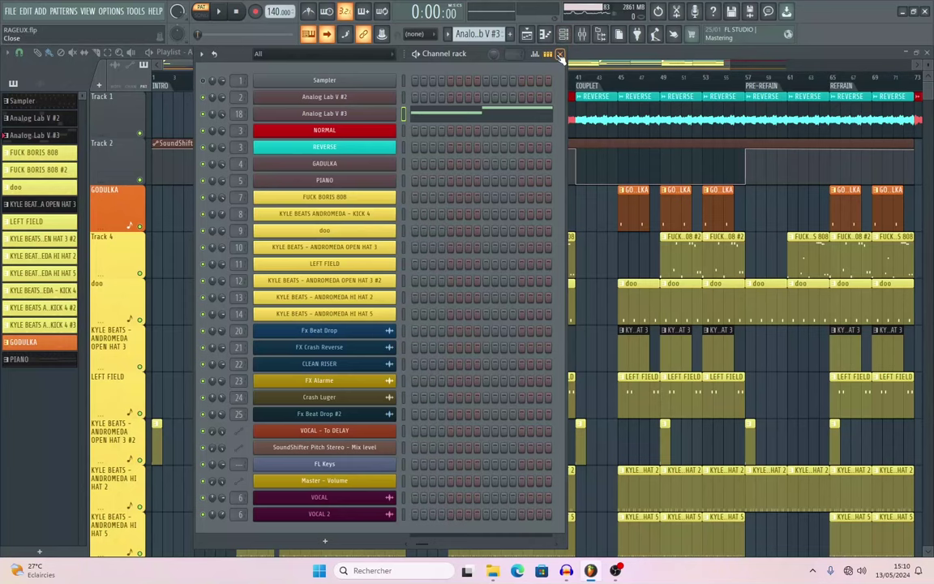
pyautogui.click(561, 53)
pyautogui.moveTo(732, 64); pyautogui.dragTo(608, 45)
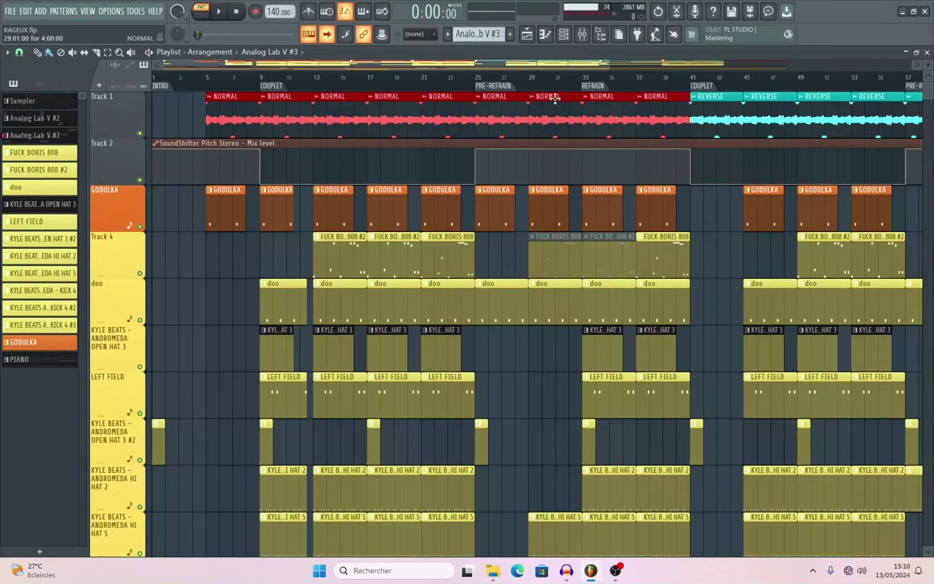
pyautogui.moveTo(610, 64); pyautogui.dragTo(507, 127)
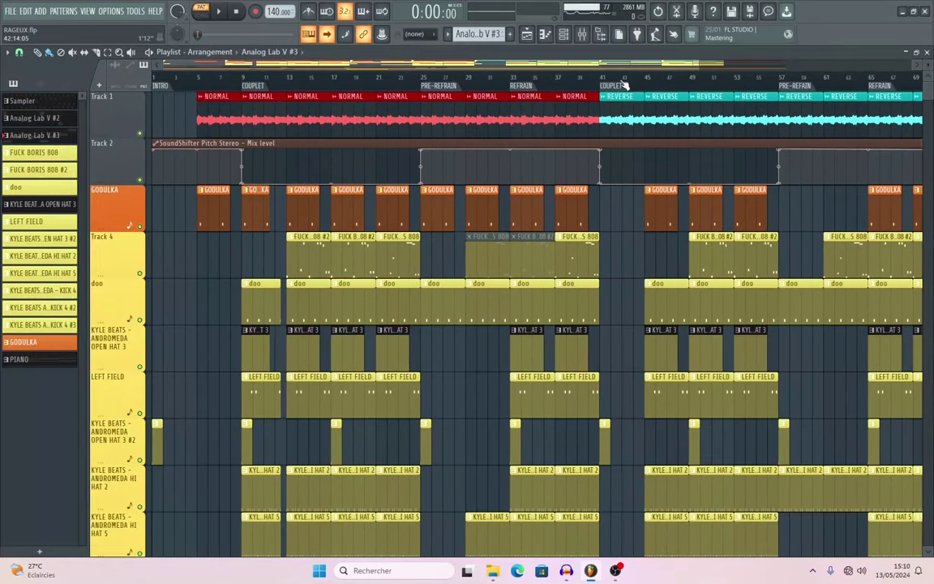
pyautogui.scroll(-3, 526, 98)
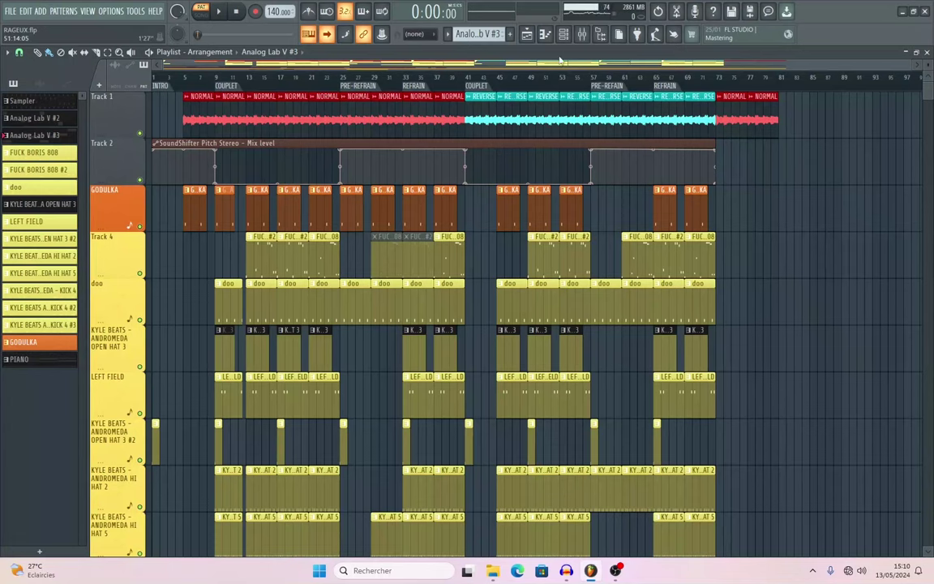
# - Review the transpose settings of SoundShifter Pitch Stereo on the NORMAL mixer track, close it, and show the channel rack
pyautogui.click(525, 33)
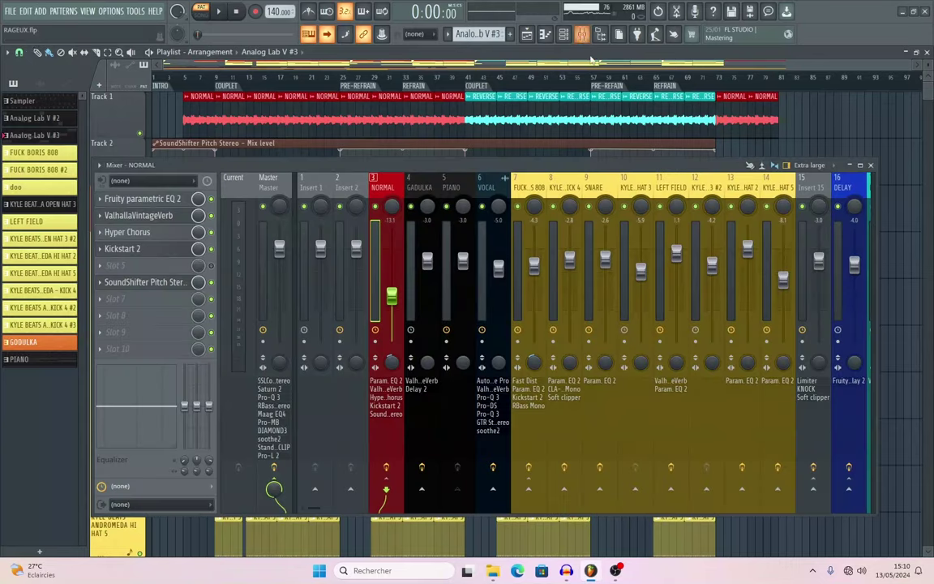
pyautogui.click(145, 284)
pyautogui.moveTo(286, 164); pyautogui.dragTo(303, 365)
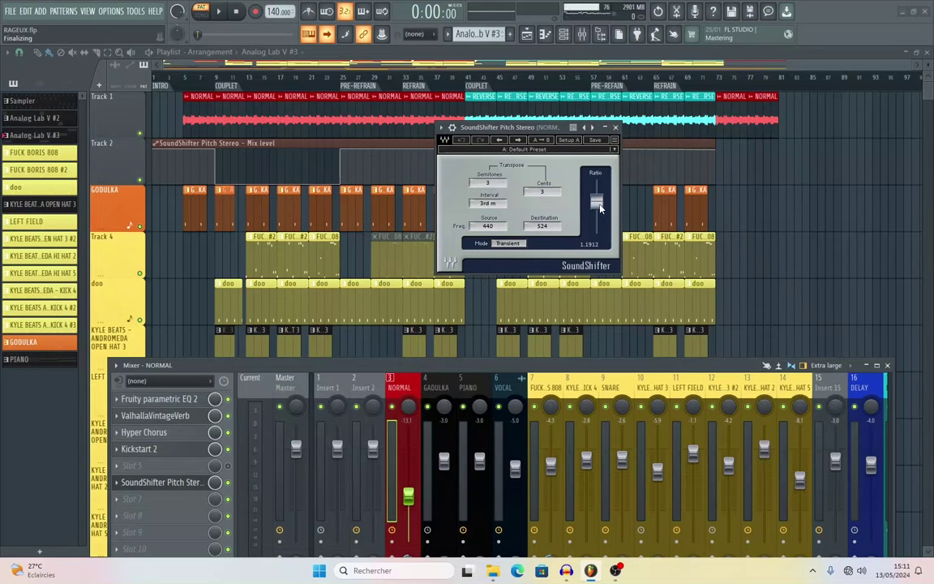
pyautogui.click(615, 128)
pyautogui.press('F6')
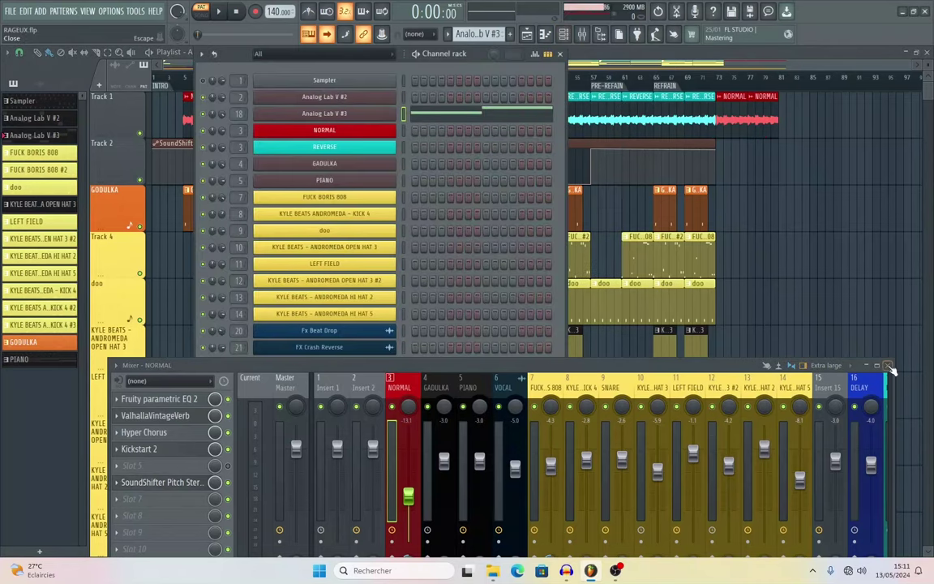
# - Transpose all Analog Lab V #3 notes up one semitone and back down in the piano roll, returning to the playlist
pyautogui.press('F9')
pyautogui.click(469, 114)
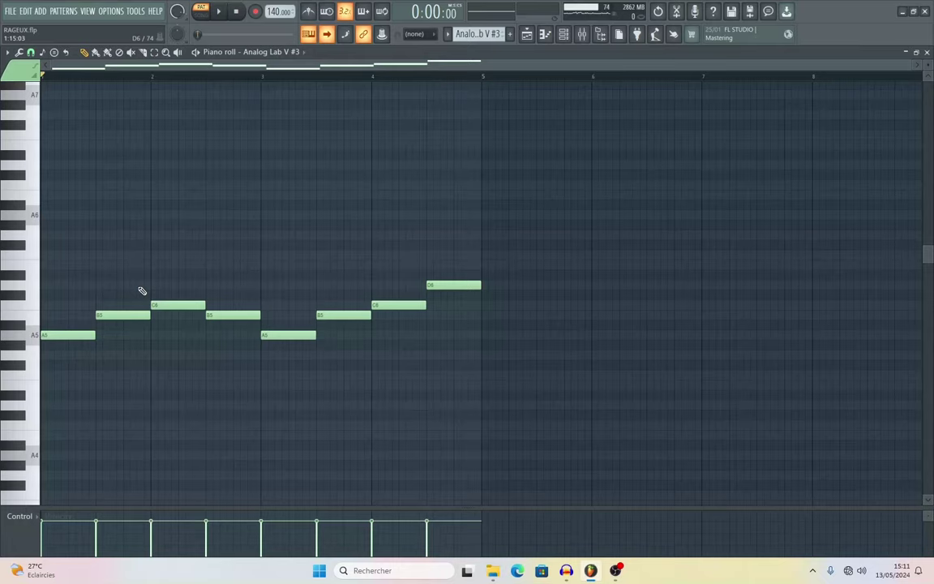
pyautogui.scroll(5, 142, 290)
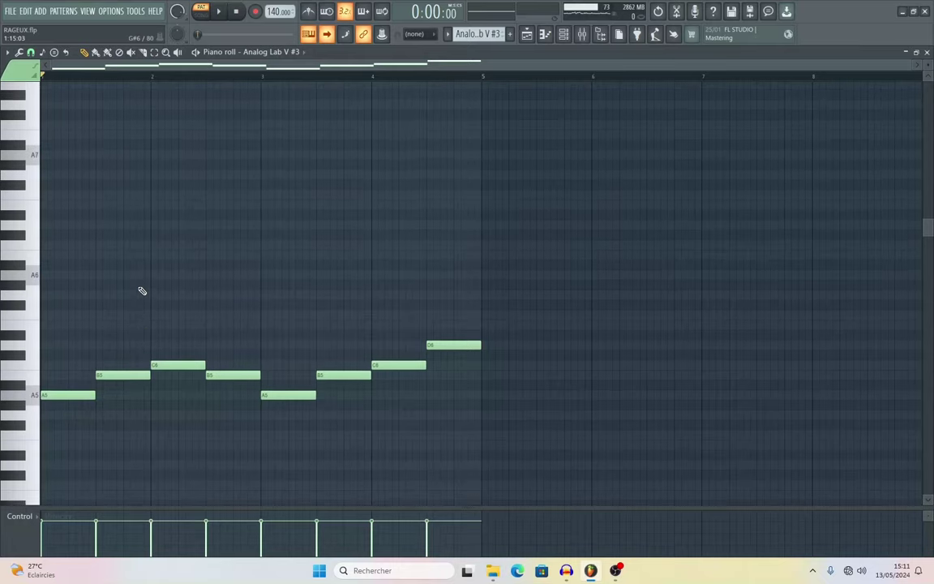
pyautogui.moveTo(567, 320); pyautogui.dragTo(47, 454)
pyautogui.press('Up')
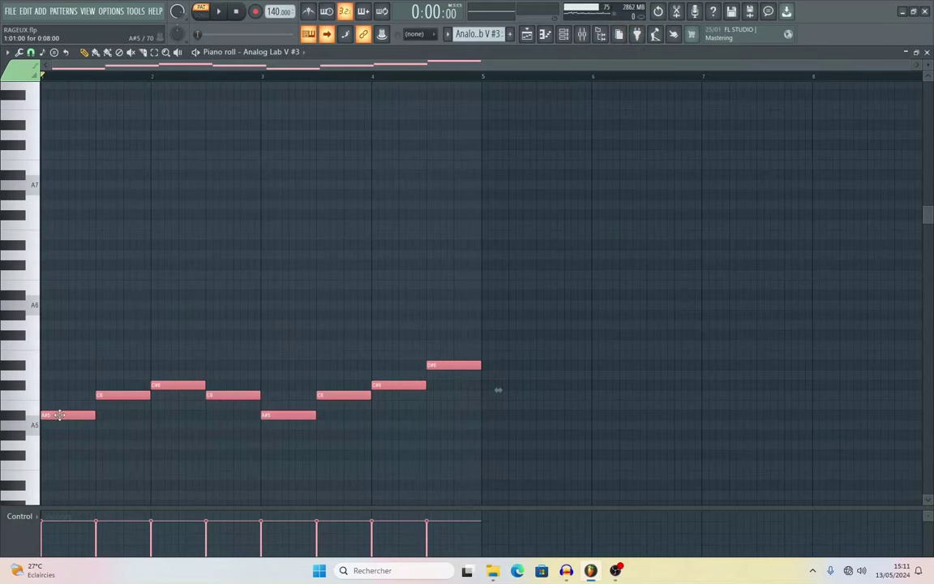
pyautogui.press('Down')
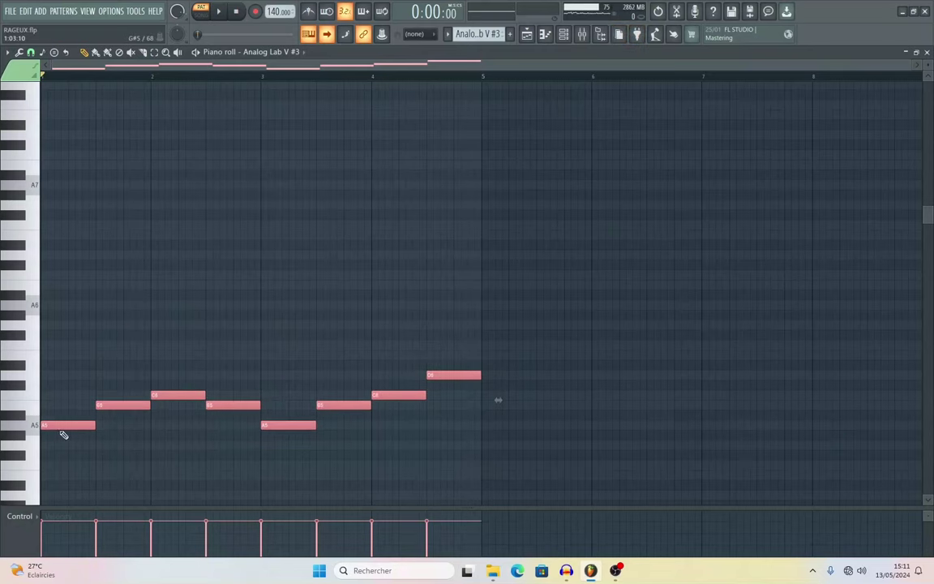
pyautogui.click(927, 52)
pyautogui.click(562, 54)
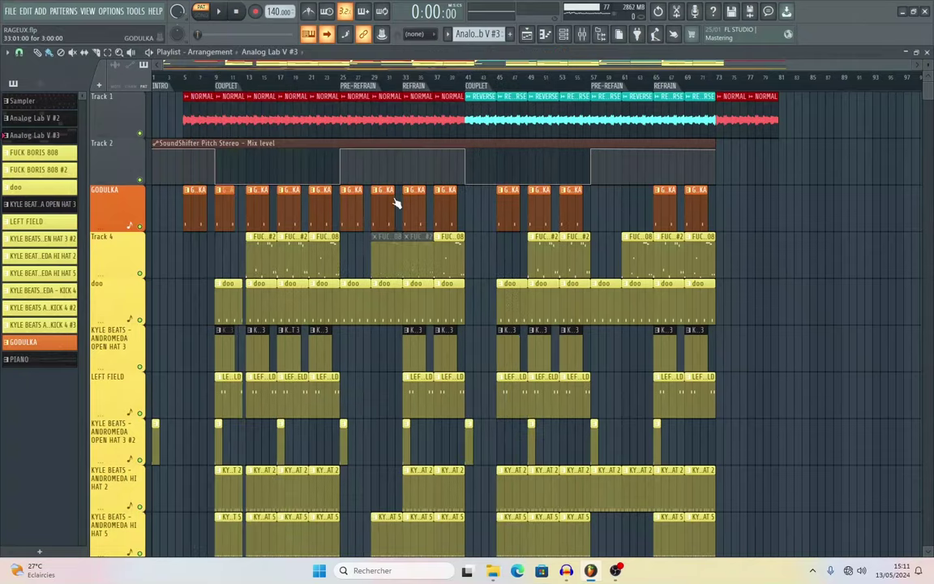
# - Review the NORMAL mixer track's effects: Fruity parametric EQ 2, ValhallaVintageVerb, Hyper Chorus, Kickstart 2 and SoundShifter Pitch Stereo
pyautogui.click(580, 47)
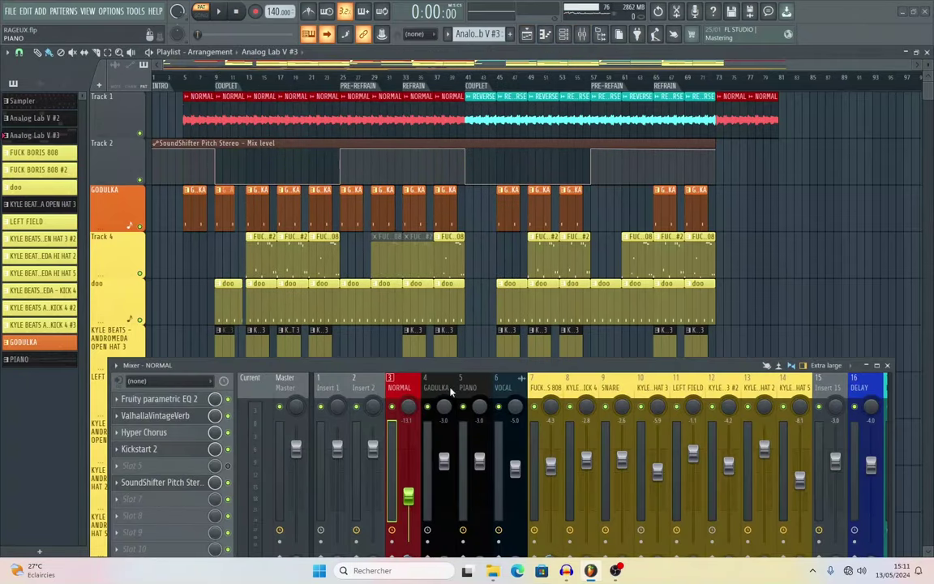
pyautogui.moveTo(403, 367); pyautogui.dragTo(428, 274)
pyautogui.click(182, 307)
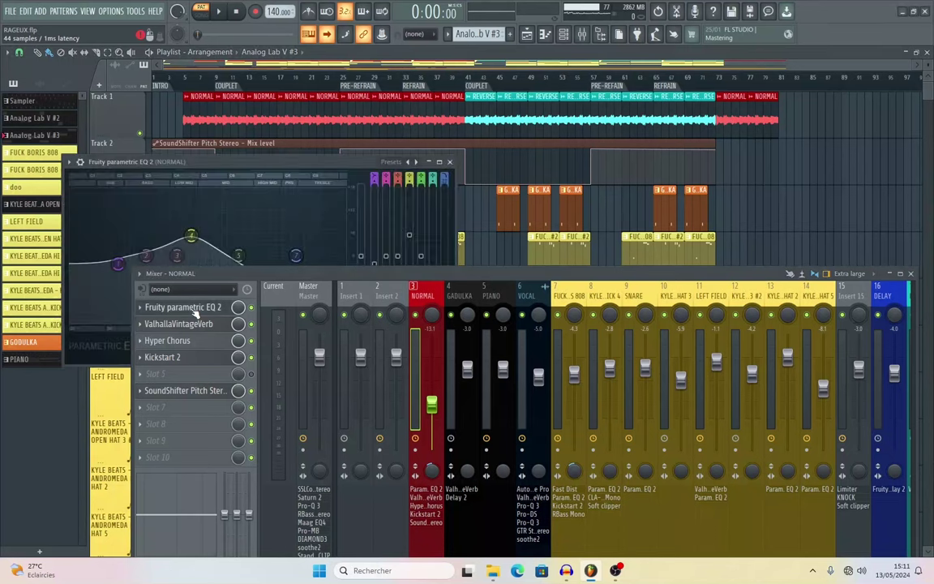
pyautogui.moveTo(236, 287); pyautogui.dragTo(260, 350)
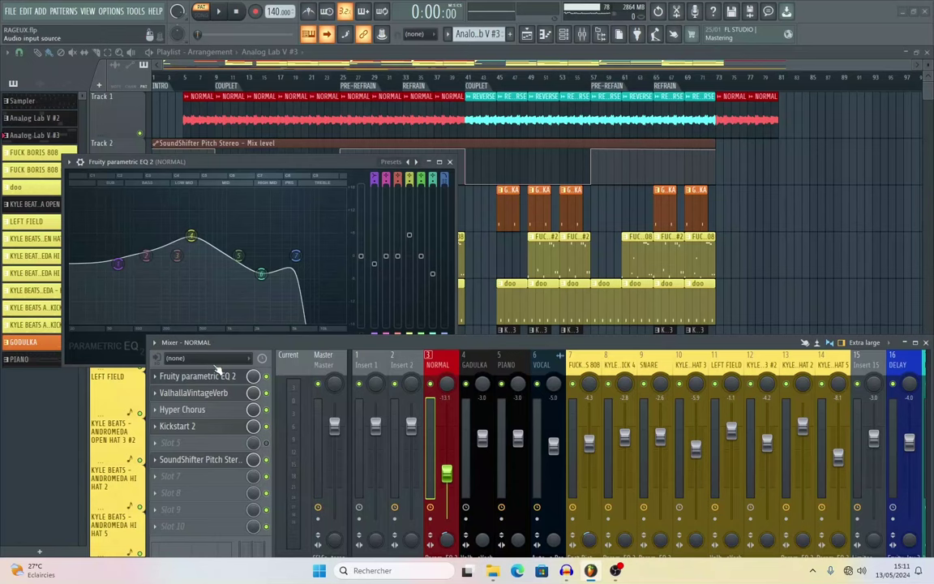
pyautogui.click(194, 393)
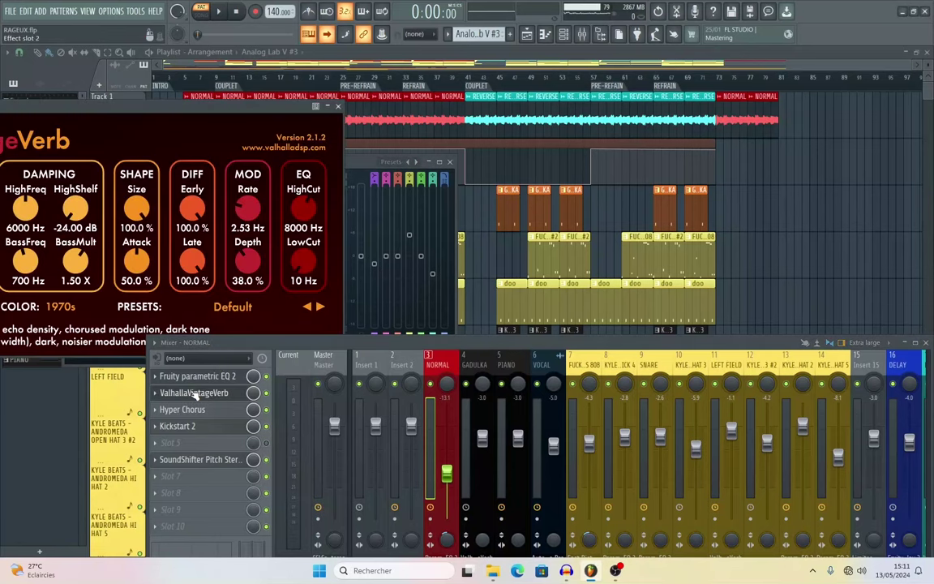
pyautogui.click(191, 409)
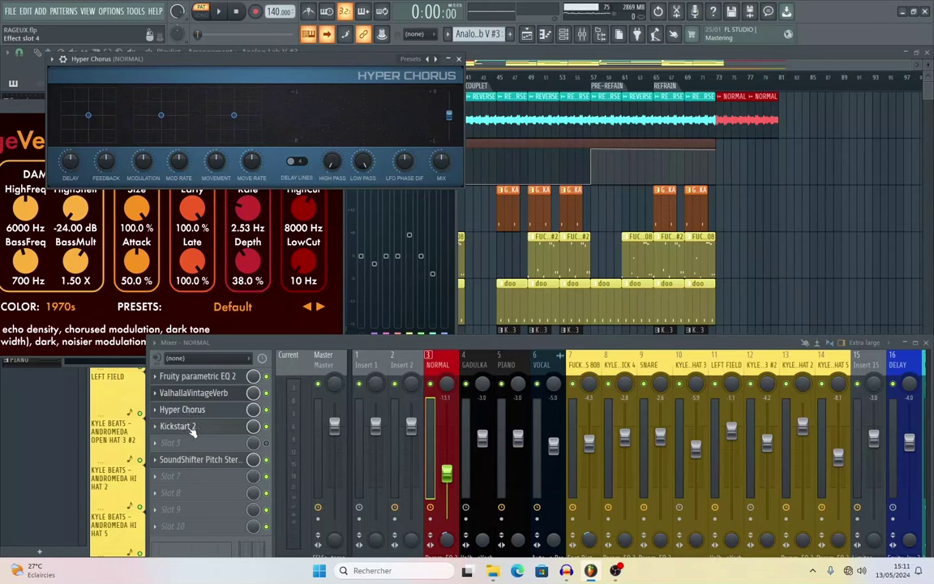
pyautogui.click(180, 426)
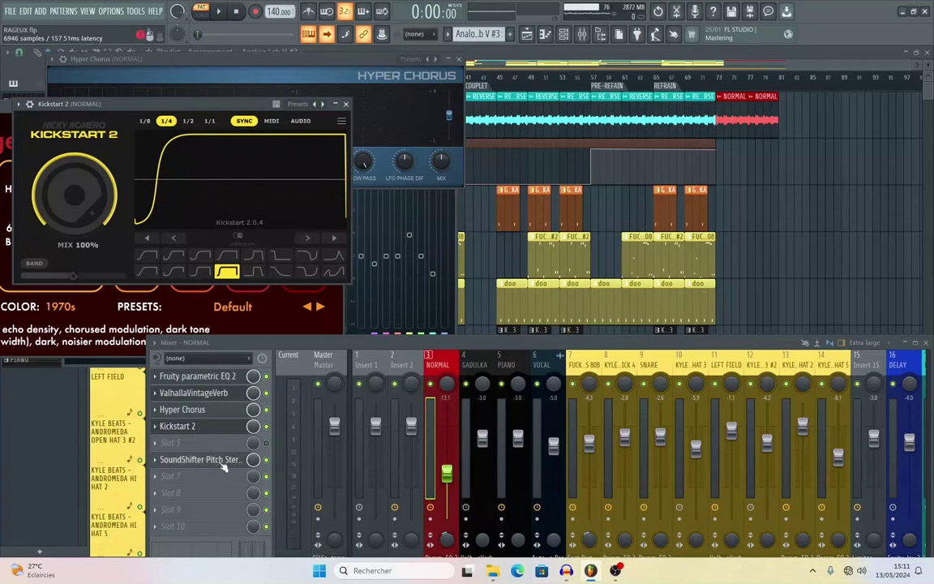
pyautogui.click(203, 460)
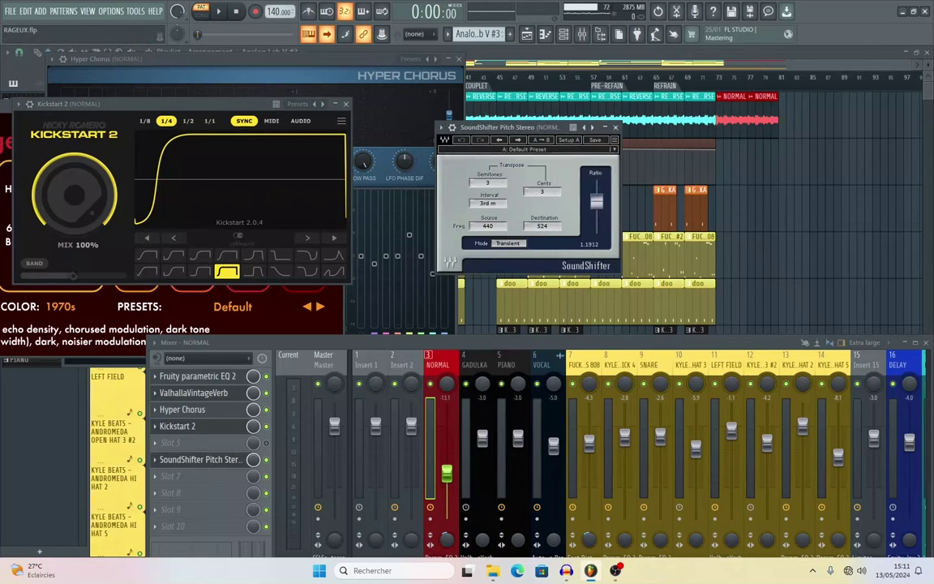
# - Close the mixer and all open effect windows to clear the playlist
pyautogui.click(927, 343)
pyautogui.click(347, 104)
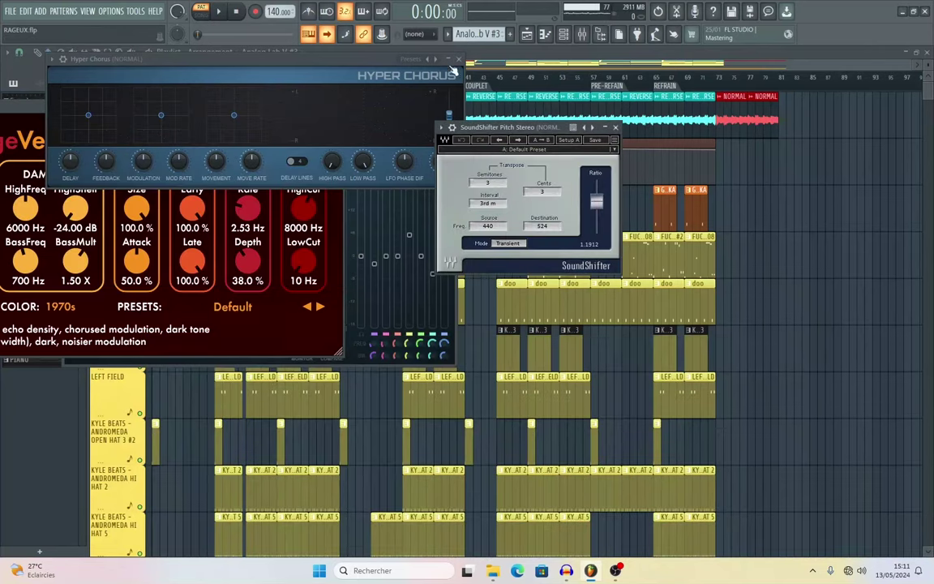
pyautogui.click(458, 59)
pyautogui.press('Escape')
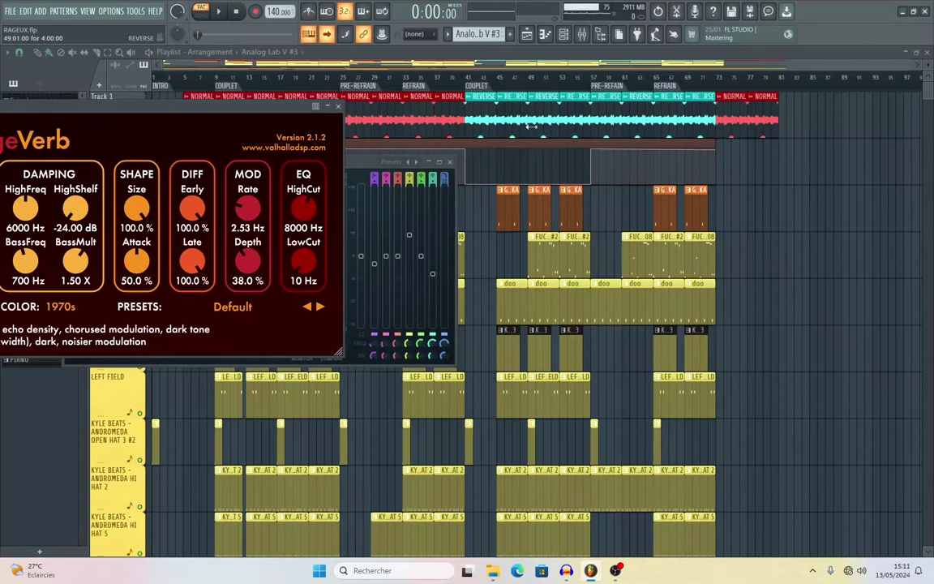
pyautogui.click(338, 107)
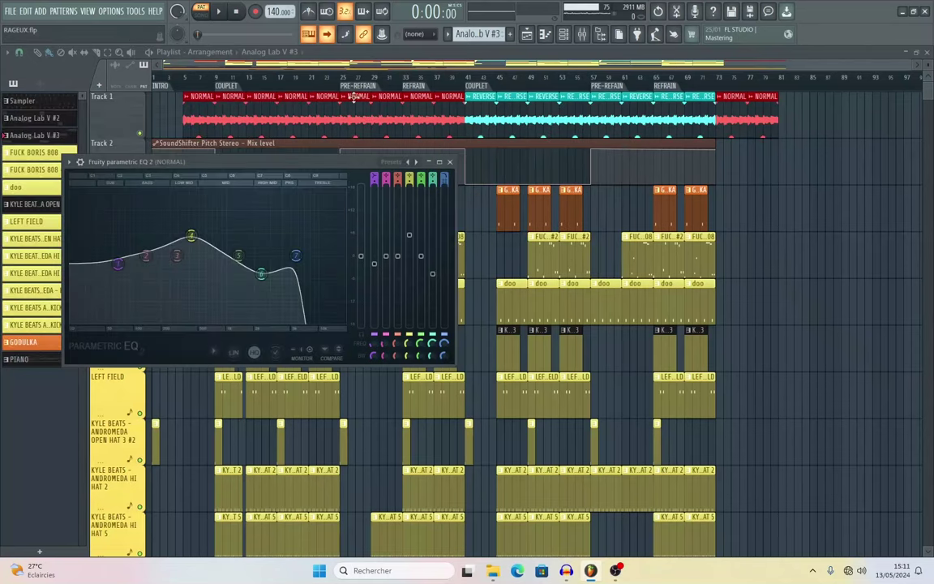
pyautogui.click(450, 162)
# - Switch to song mode and isolate Track 1 in the playlist together with the automation tracks and the PIANO track
pyautogui.click(199, 11)
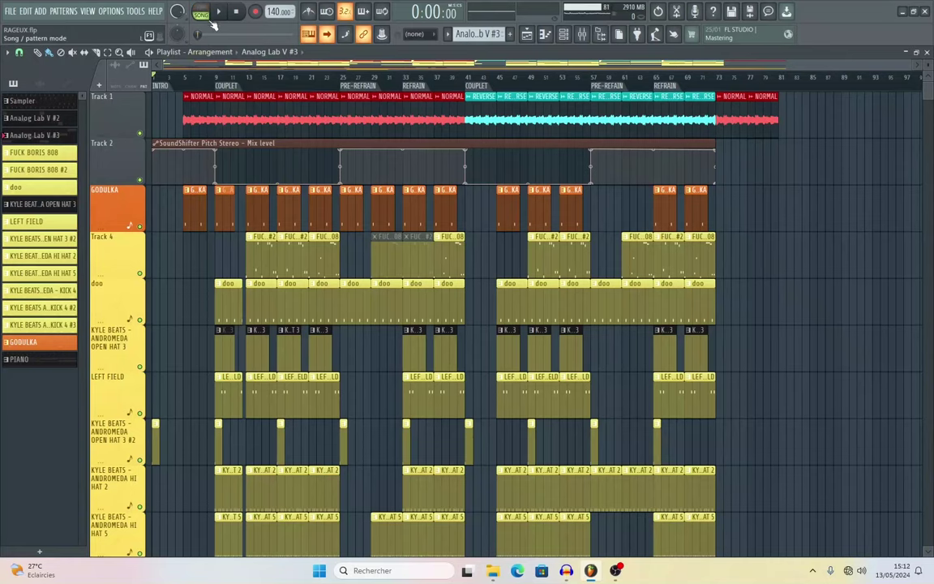
pyautogui.rightClick(139, 134)
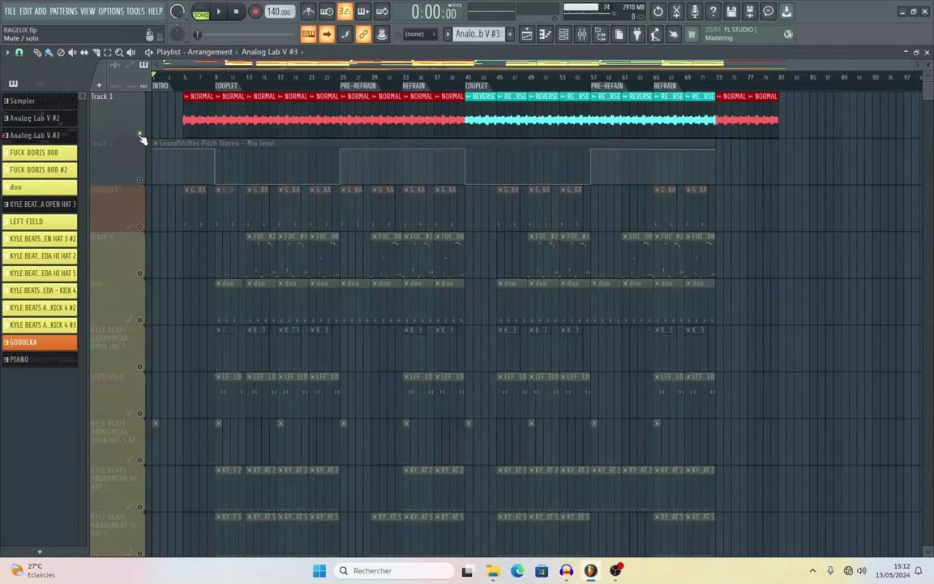
pyautogui.scroll(-9, 200, 192)
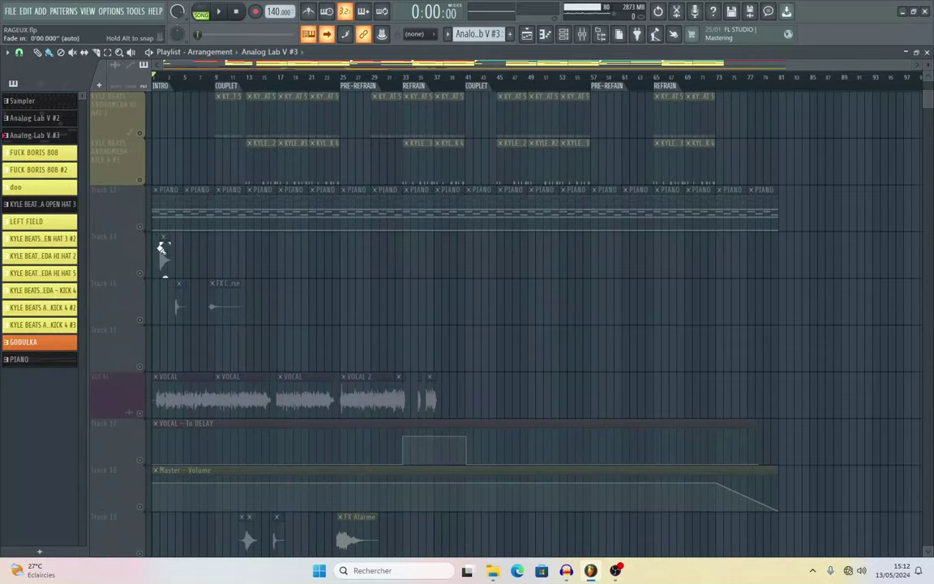
pyautogui.scroll(-2, 180, 399)
pyautogui.click(141, 366)
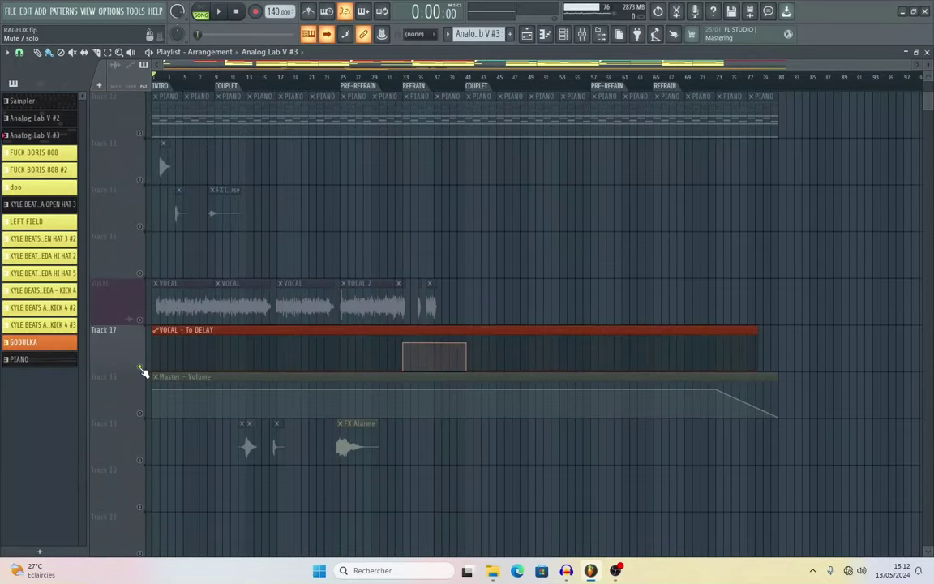
pyautogui.click(140, 414)
pyautogui.scroll(11, 204, 355)
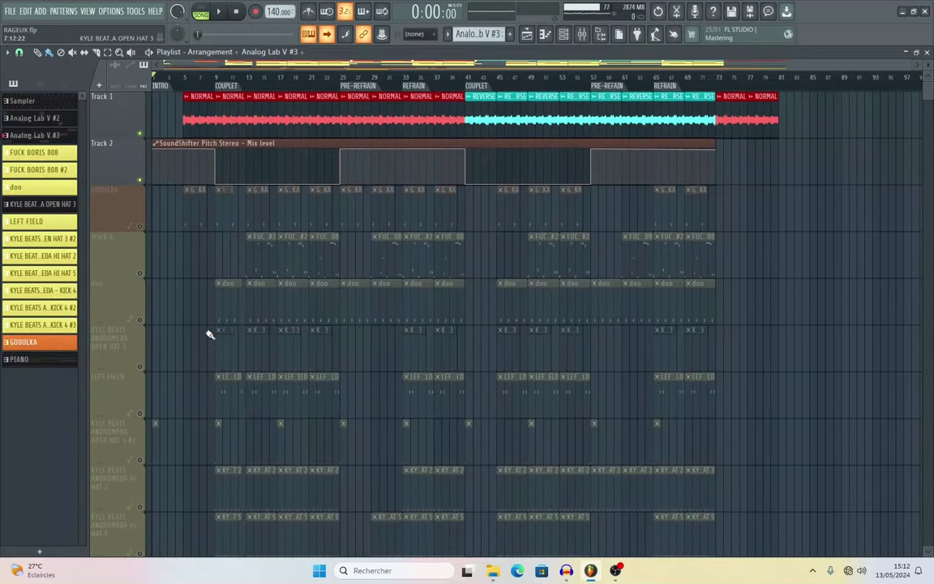
pyautogui.scroll(-5, 208, 333)
pyautogui.scroll(5, 243, 372)
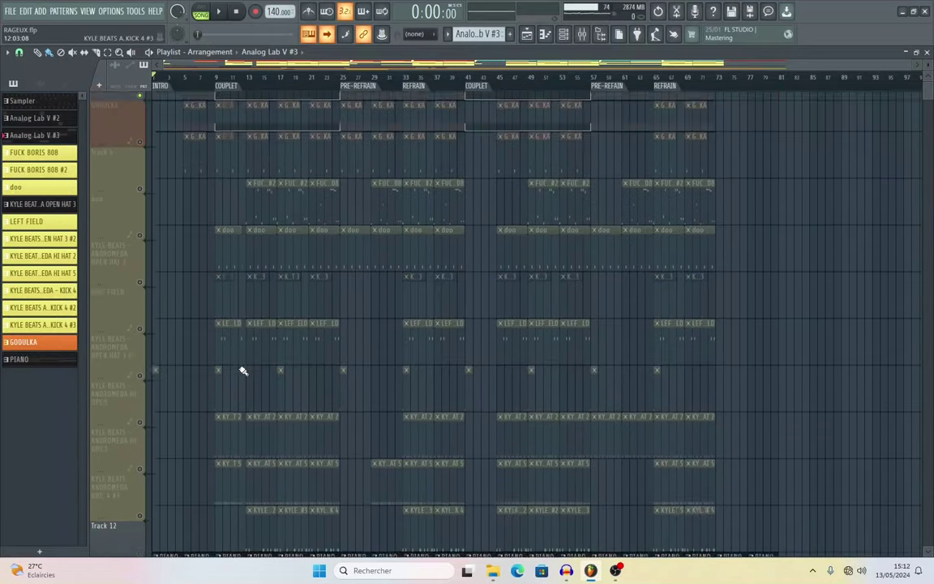
# - Play the isolated melody from the start, jump to the COUPLET where the REVERSE clips begin, and stop playback
pyautogui.press('space')
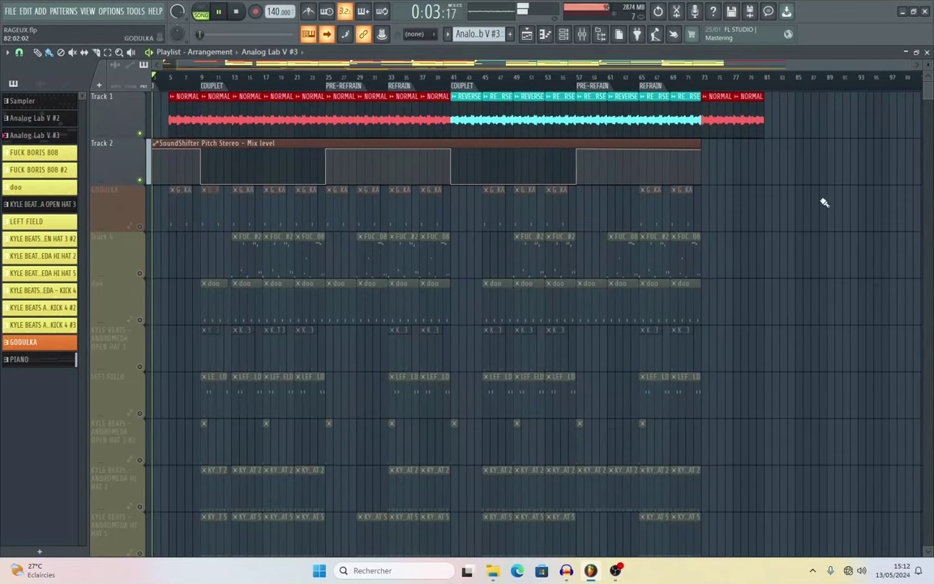
pyautogui.scroll(-3, 793, 154)
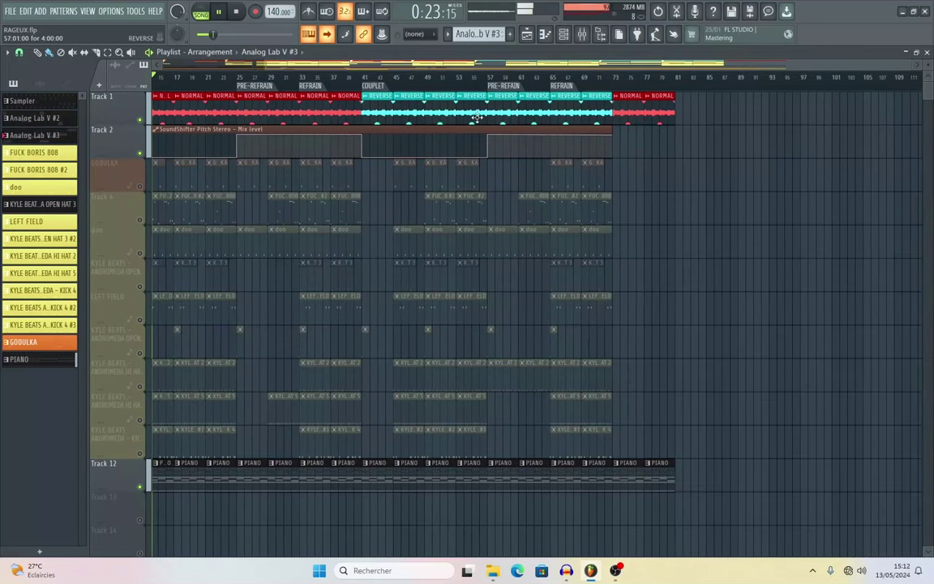
pyautogui.click(360, 81)
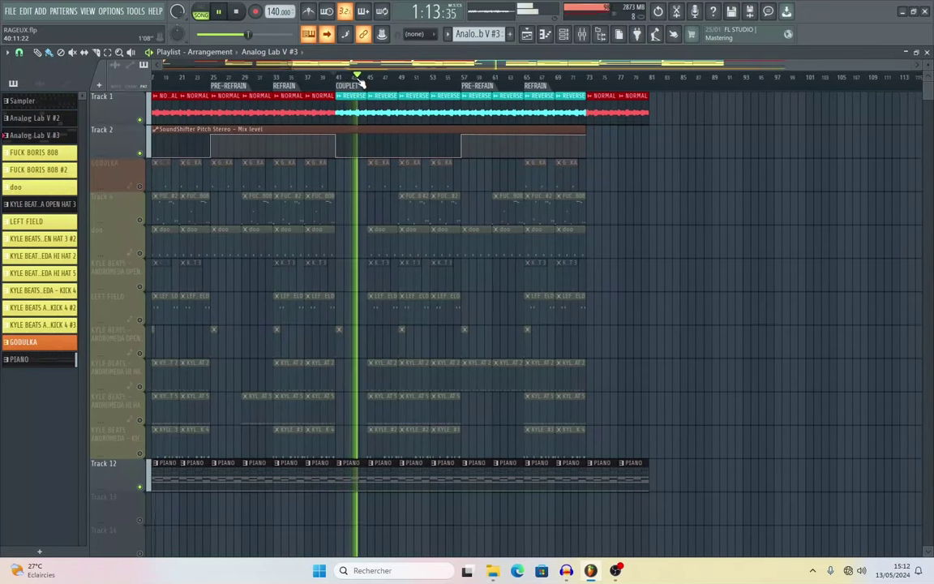
pyautogui.press('space')
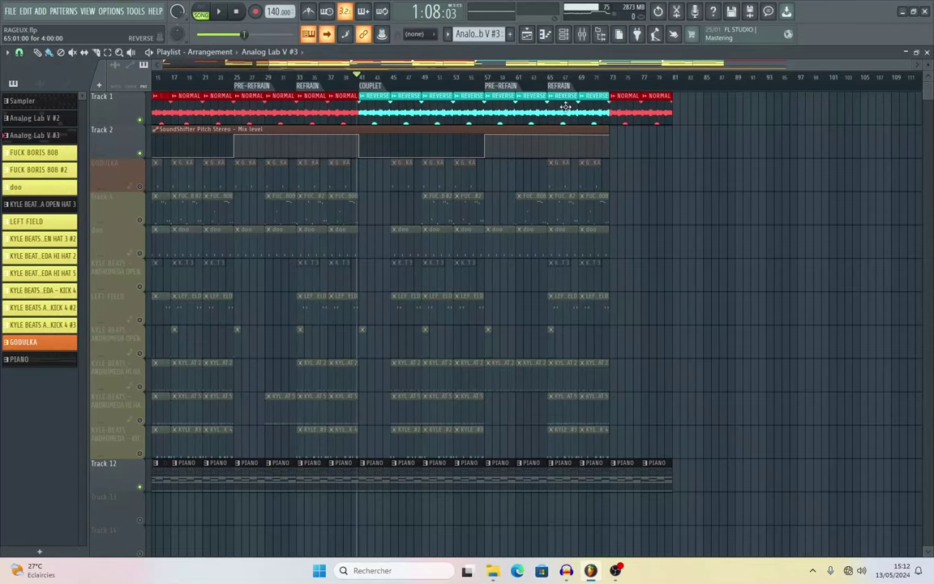
# - Close the playlist and switch to pattern mode with the channel rack and mixer shown
pyautogui.click(927, 52)
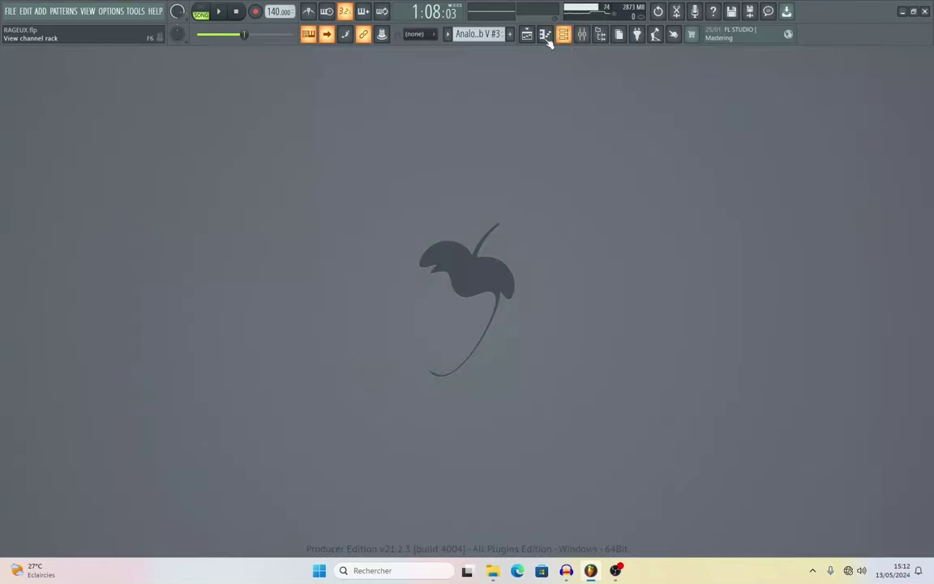
pyautogui.press('l')
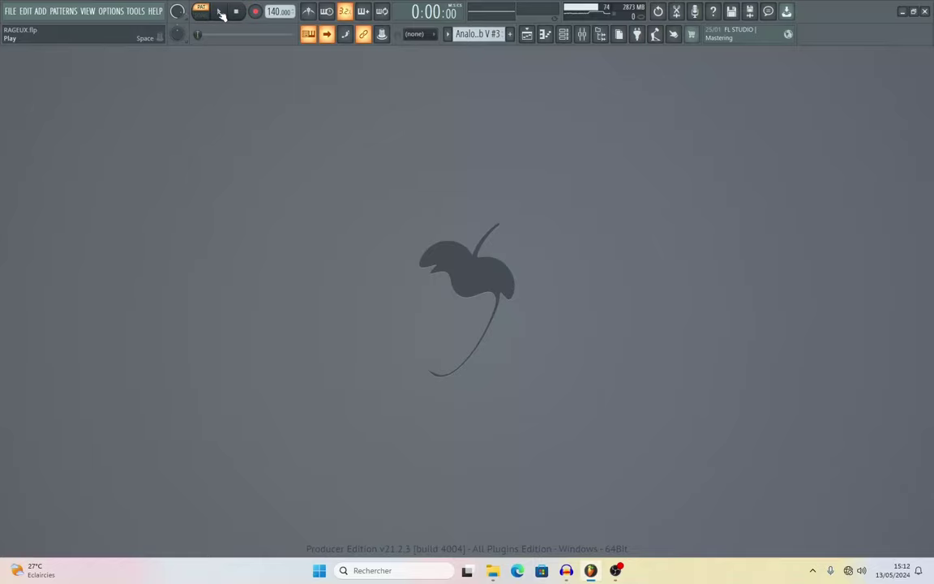
pyautogui.click(564, 35)
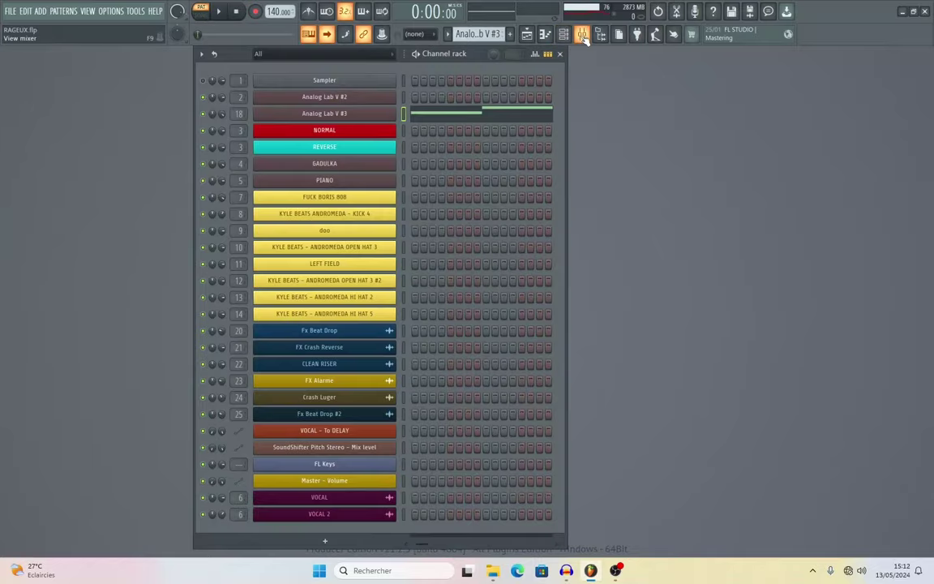
pyautogui.click(525, 34)
# - Arrange the channel rack and the mixer, with its Master track selected, side by side
pyautogui.click(397, 261)
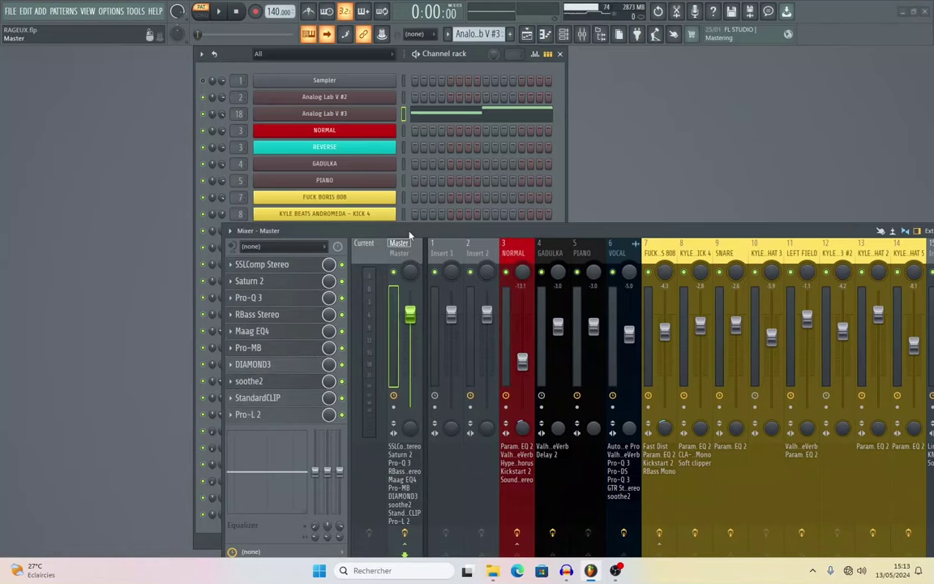
pyautogui.moveTo(368, 230); pyautogui.dragTo(379, 149)
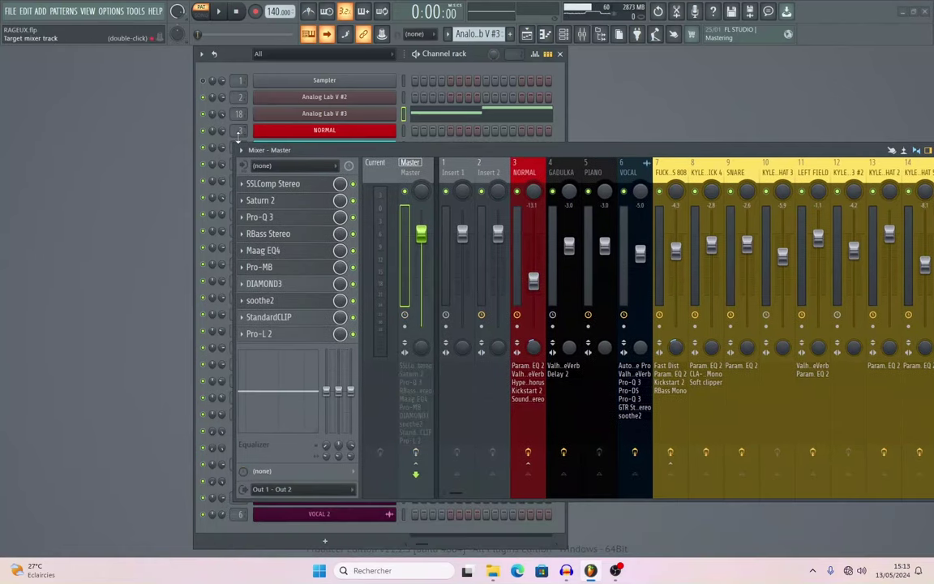
pyautogui.moveTo(233, 144); pyautogui.dragTo(633, 139)
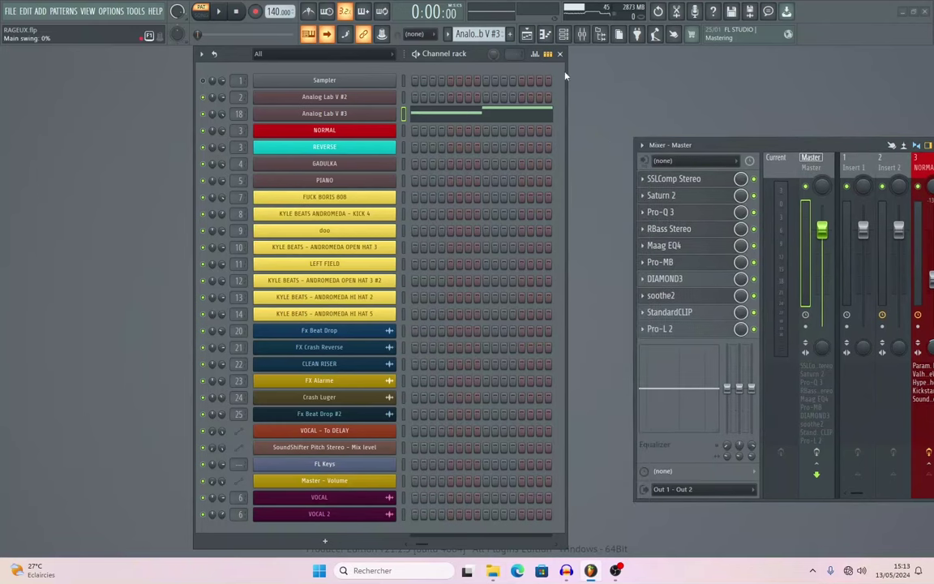
pyautogui.moveTo(758, 144); pyautogui.dragTo(631, 140)
pyautogui.moveTo(230, 55); pyautogui.dragTo(98, 53)
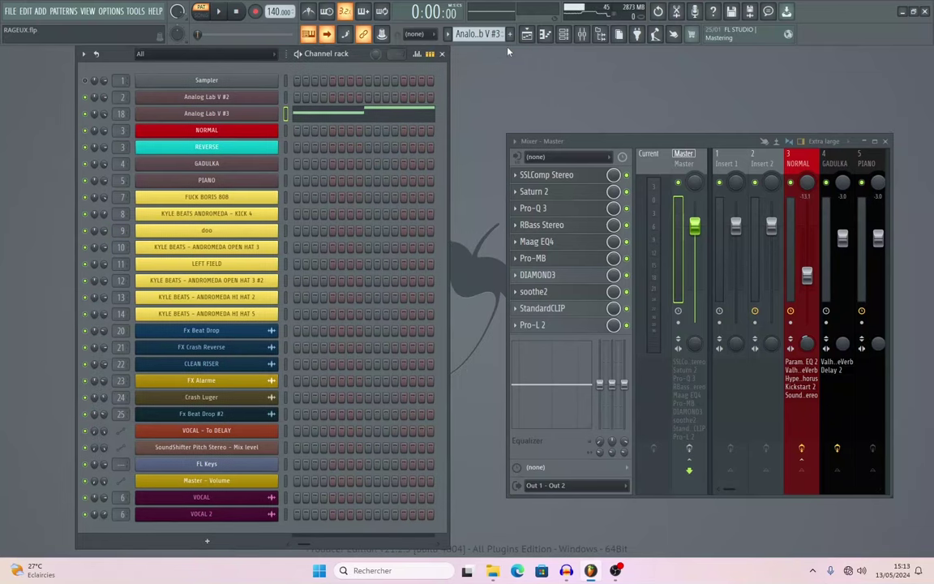
# - Switch to the FUCK BORIS 808 pattern, close the mixer, and play its notes in the piano roll
pyautogui.click(449, 35)
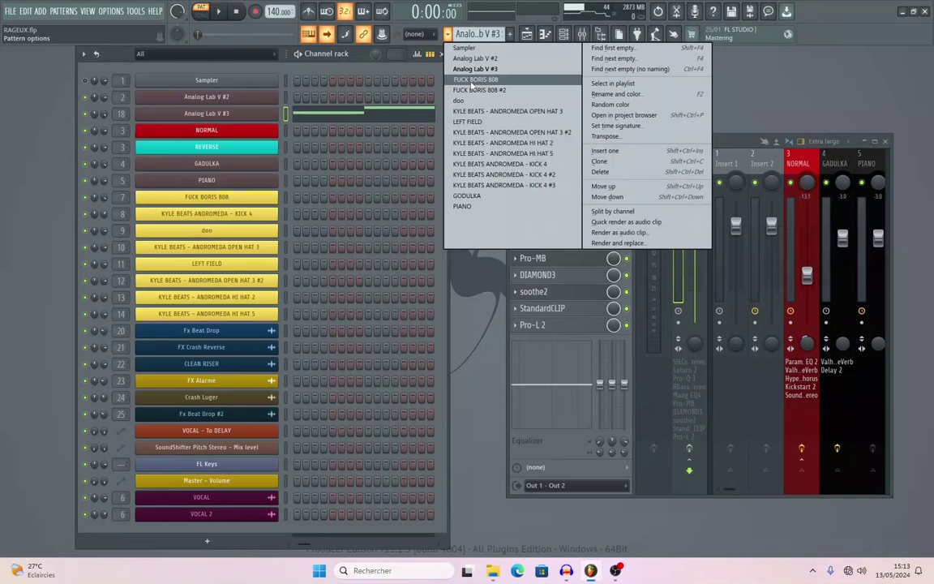
pyautogui.click(475, 80)
pyautogui.click(361, 202)
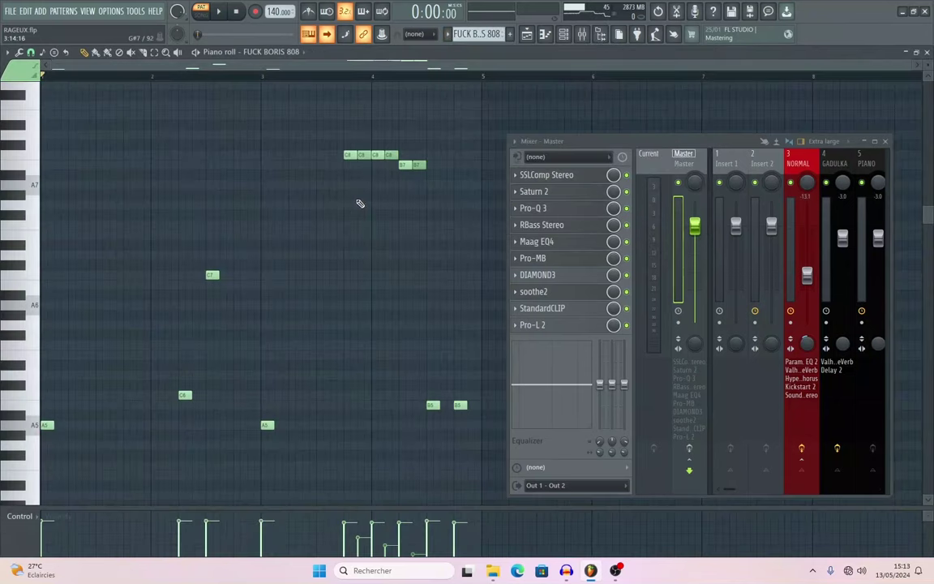
pyautogui.click(889, 142)
pyautogui.press('space')
pyautogui.scroll(-1, 766, 267)
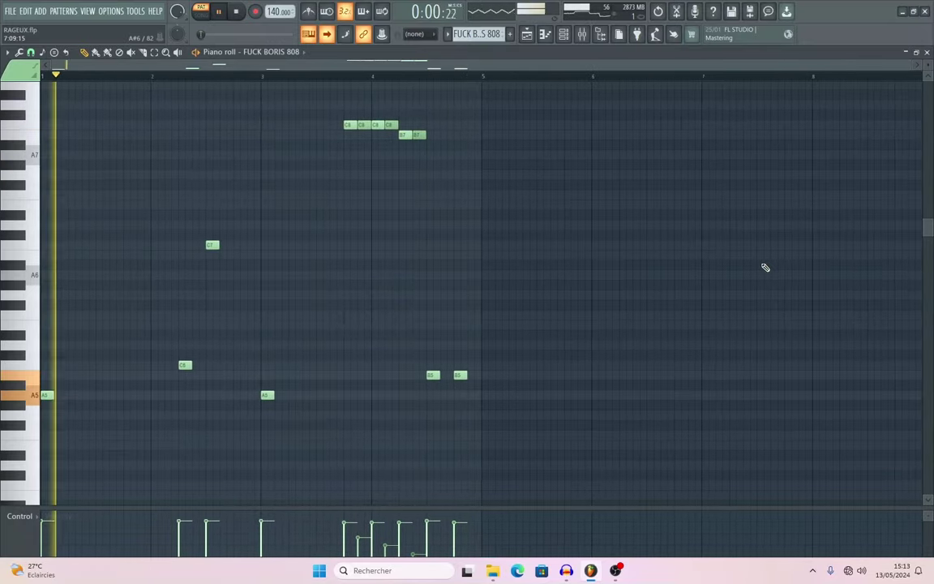
# - Stop playback, switch to the FUCK BORIS 808 #2 pattern, play its notes in the piano roll, and close the piano roll
pyautogui.press('space')
pyautogui.click(563, 34)
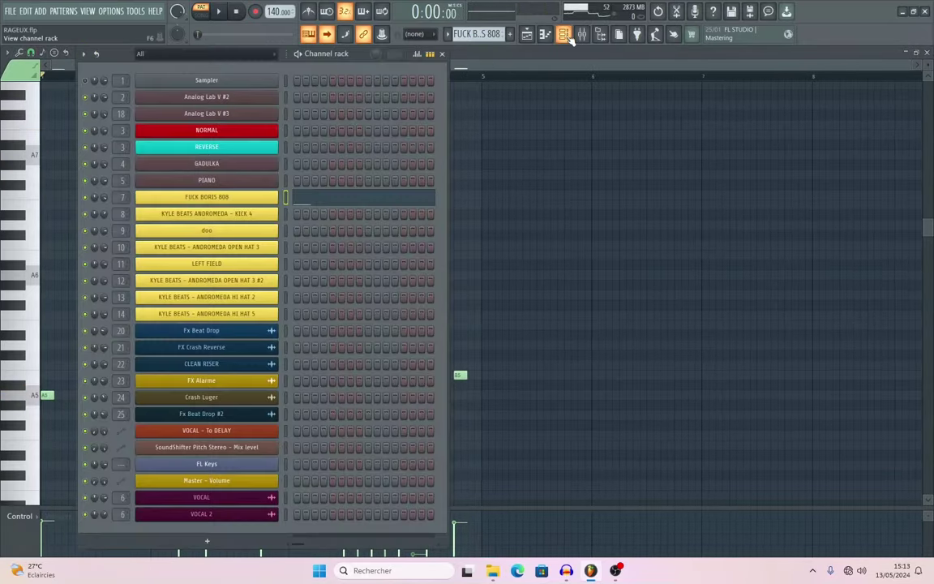
pyautogui.click(446, 34)
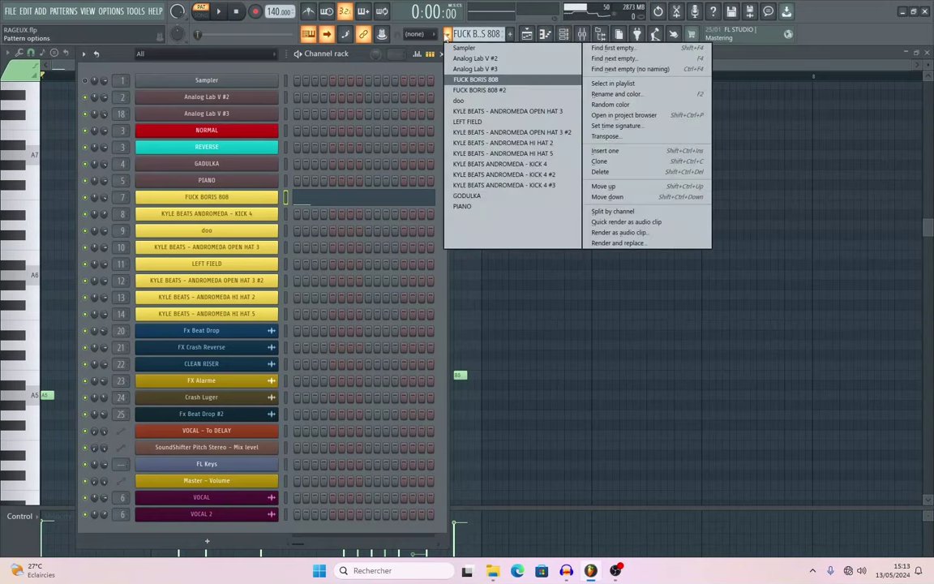
pyautogui.click(479, 90)
pyautogui.press('space')
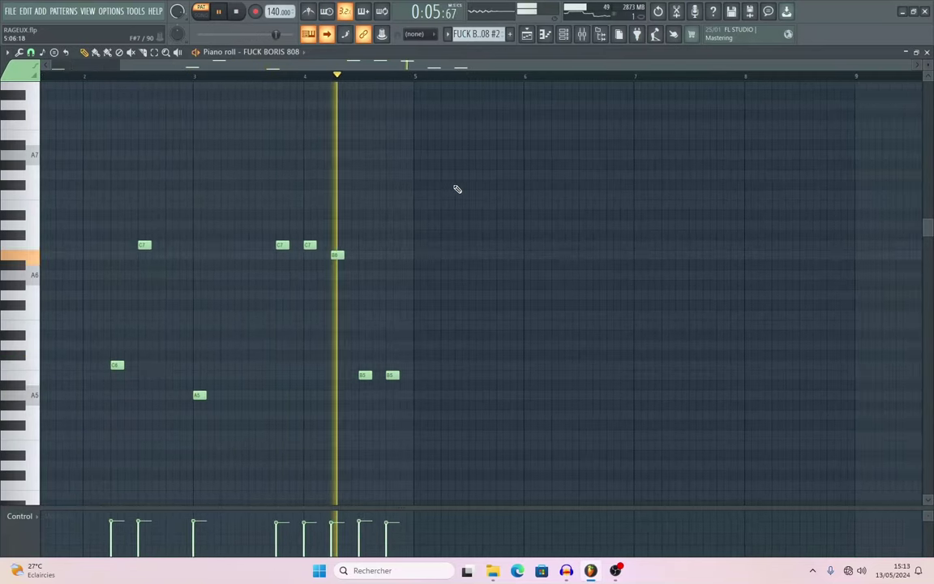
pyautogui.press('space')
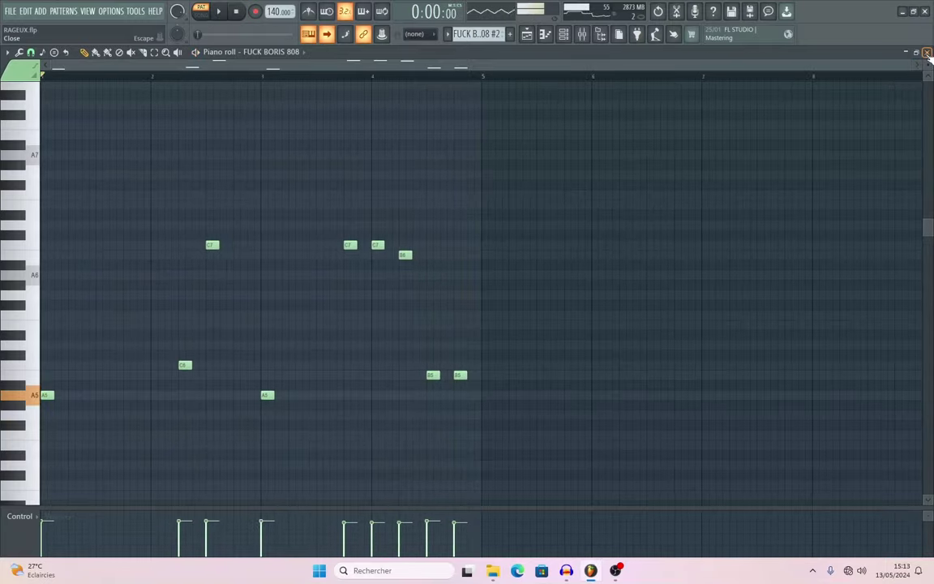
pyautogui.press('F7')
# - Switch to the doo pattern, play its notes in the piano roll, and return to the channel rack
pyautogui.click(447, 37)
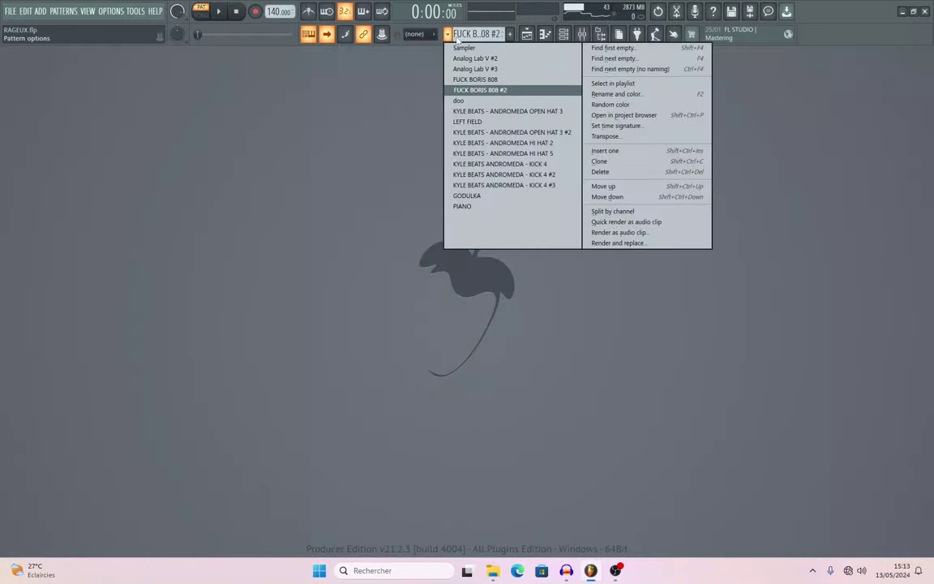
pyautogui.click(470, 115)
pyautogui.press('F6')
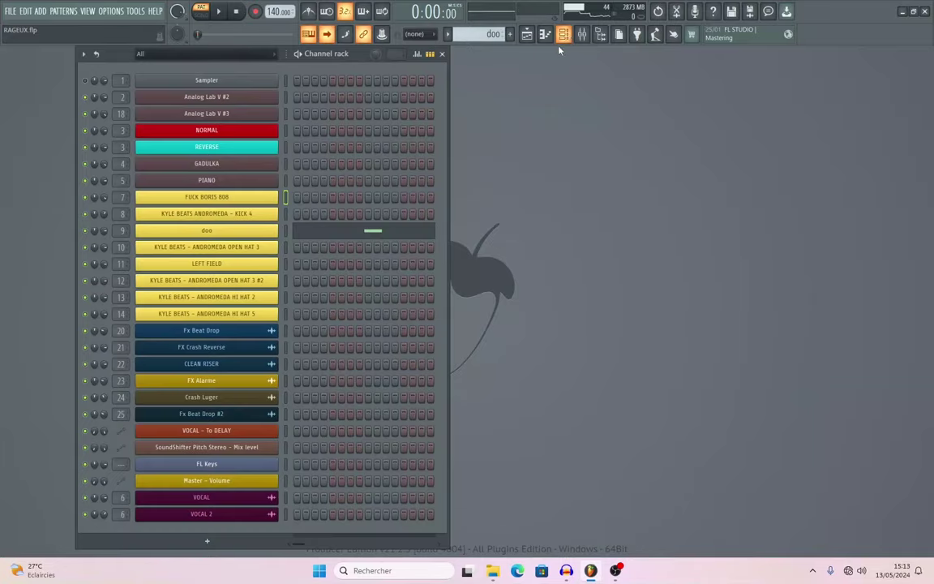
pyautogui.click(356, 232)
pyautogui.scroll(-3, 432, 293)
pyautogui.press('space')
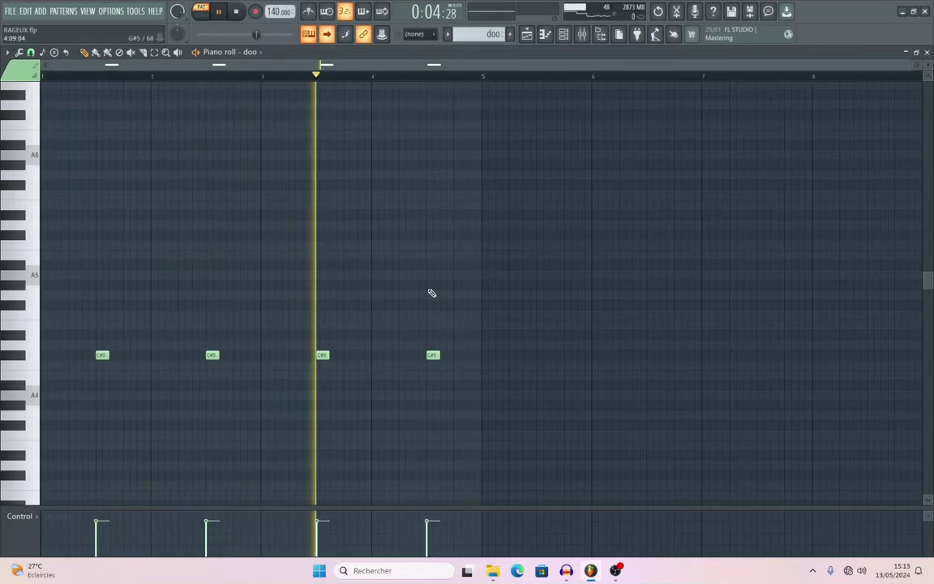
pyautogui.press('space')
pyautogui.press('F7')
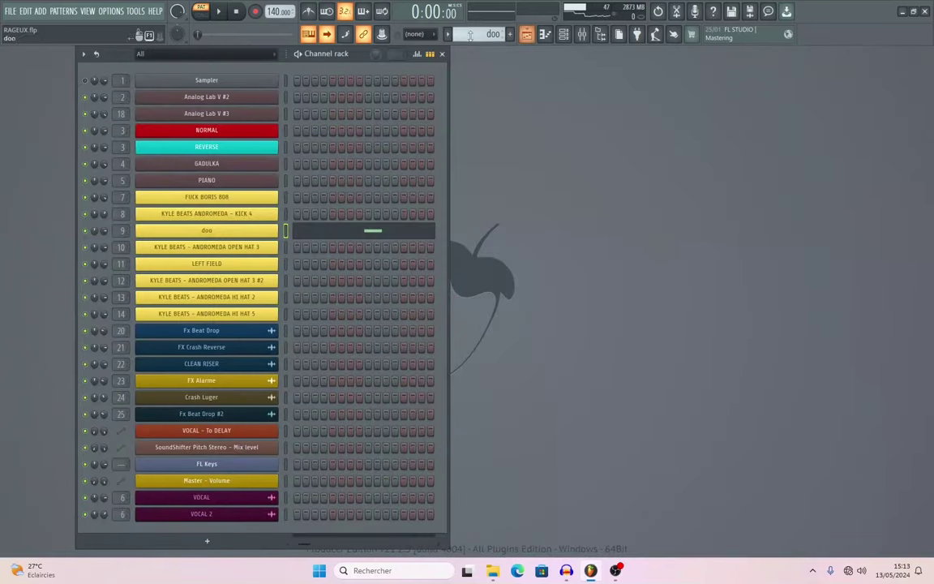
# - Step through the hat patterns in the channel rack and play the KYLE BEATS - ANDROMEDA HI HAT 2 and HI HAT 5 patterns
pyautogui.click(449, 36)
pyautogui.click(477, 112)
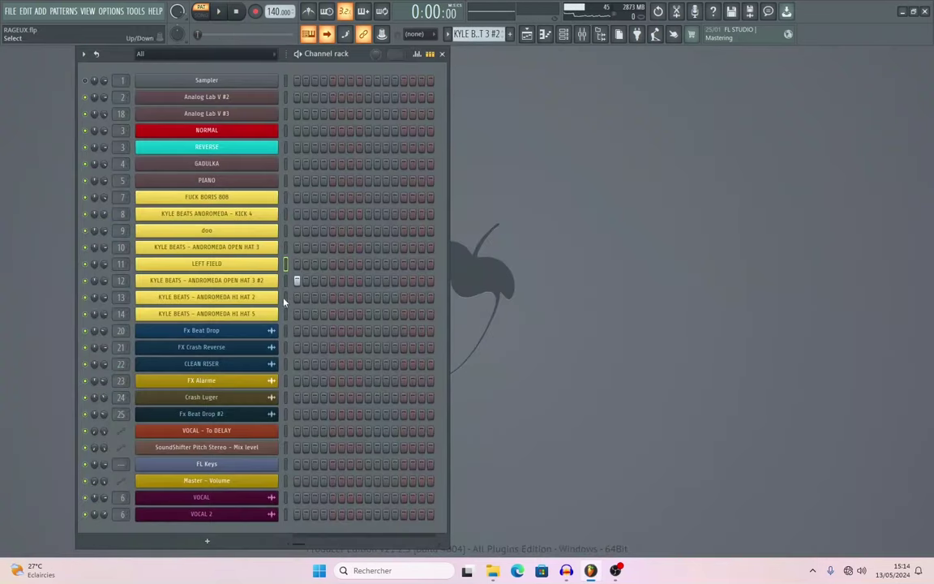
pyautogui.press('KP_Add')
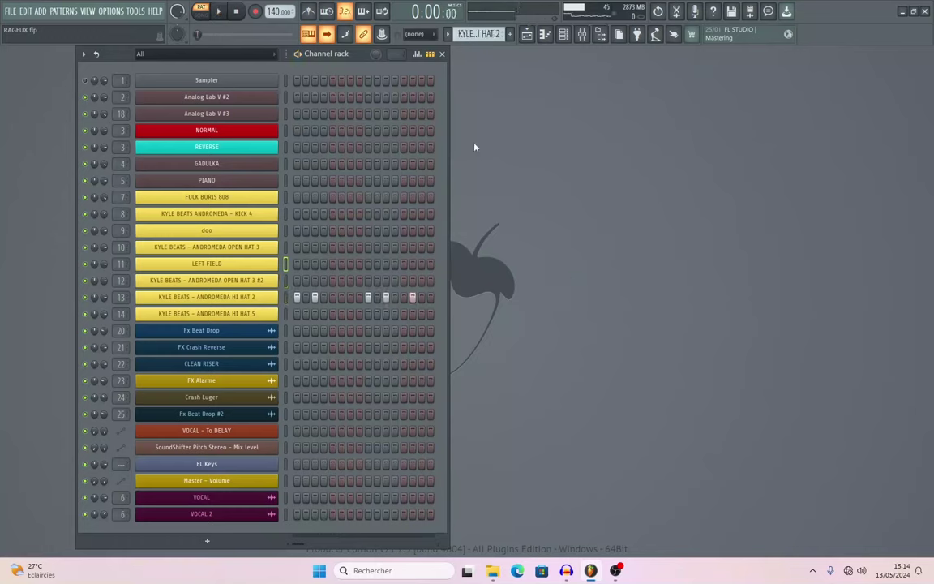
pyautogui.press('space')
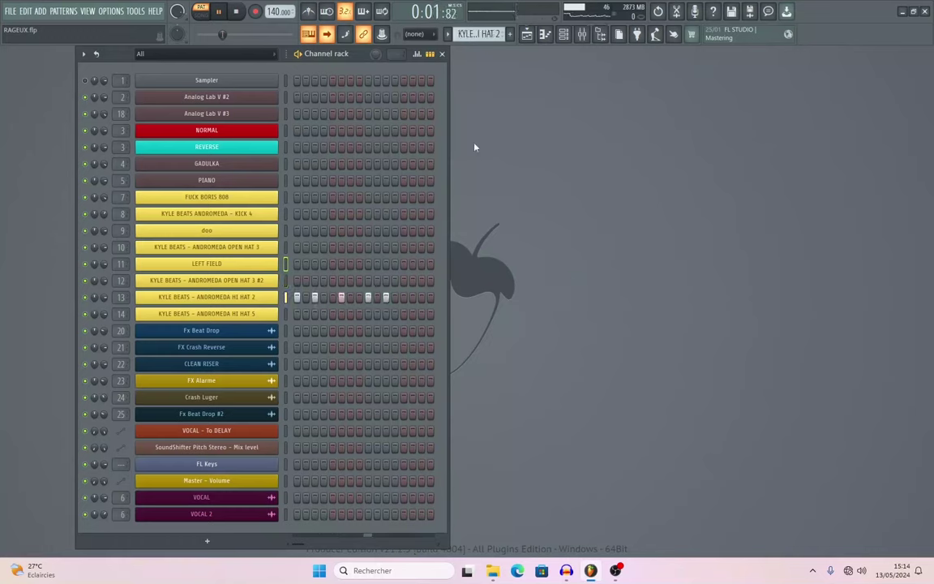
pyautogui.press('KP_Add')
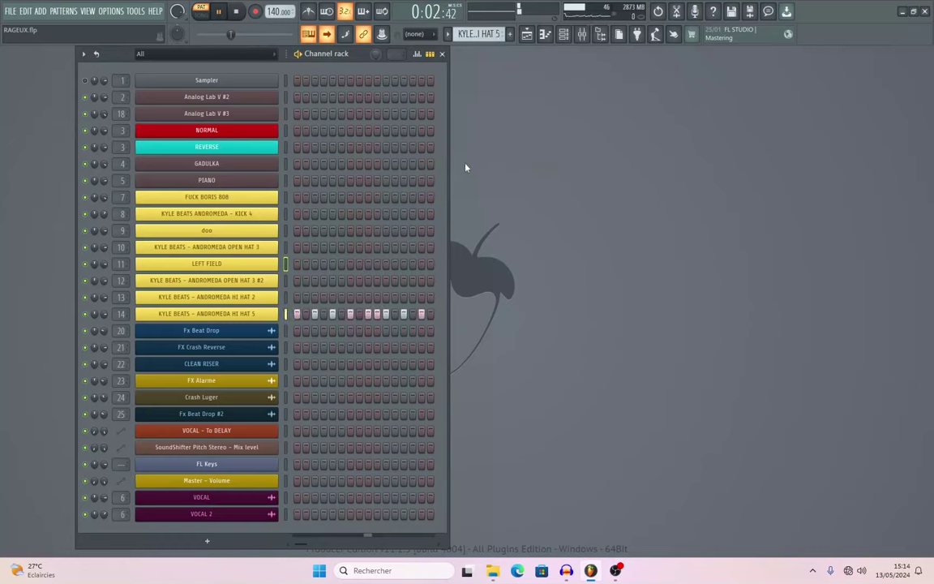
pyautogui.press('space')
# - Switch to the KYLE BEATS ANDROMEDA - KICK 4 pattern and play its notes in the piano roll
pyautogui.click(478, 34)
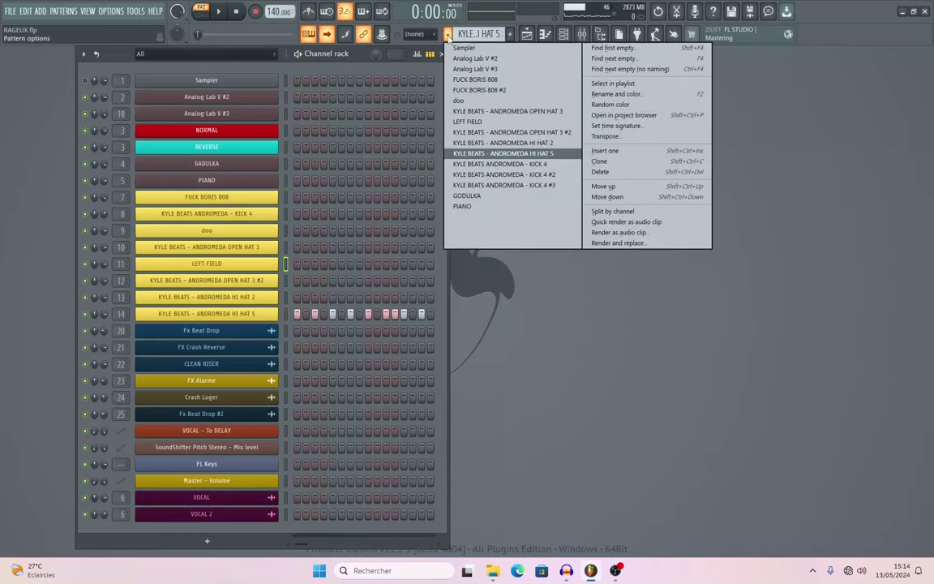
pyautogui.click(442, 138)
pyautogui.click(397, 213)
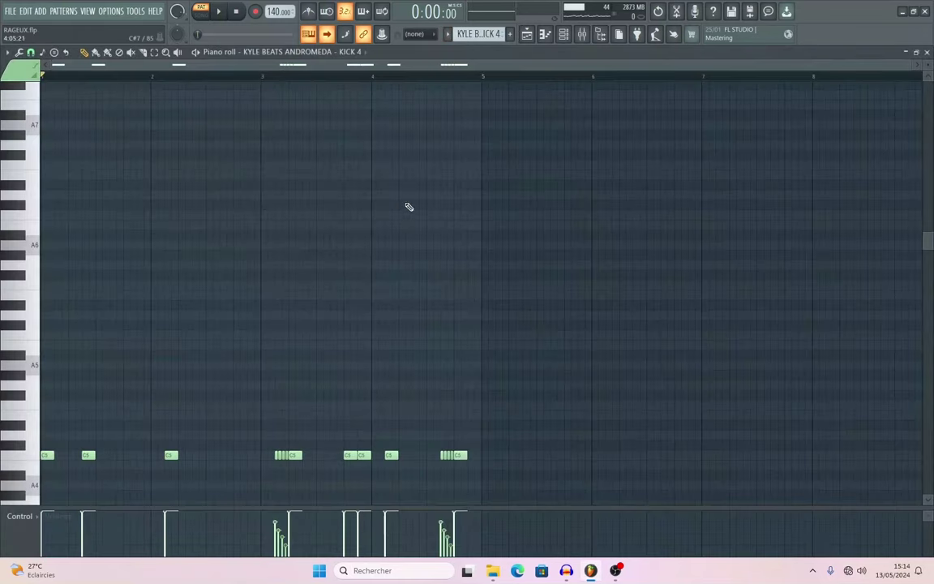
pyautogui.scroll(-3, 408, 206)
pyautogui.press('space')
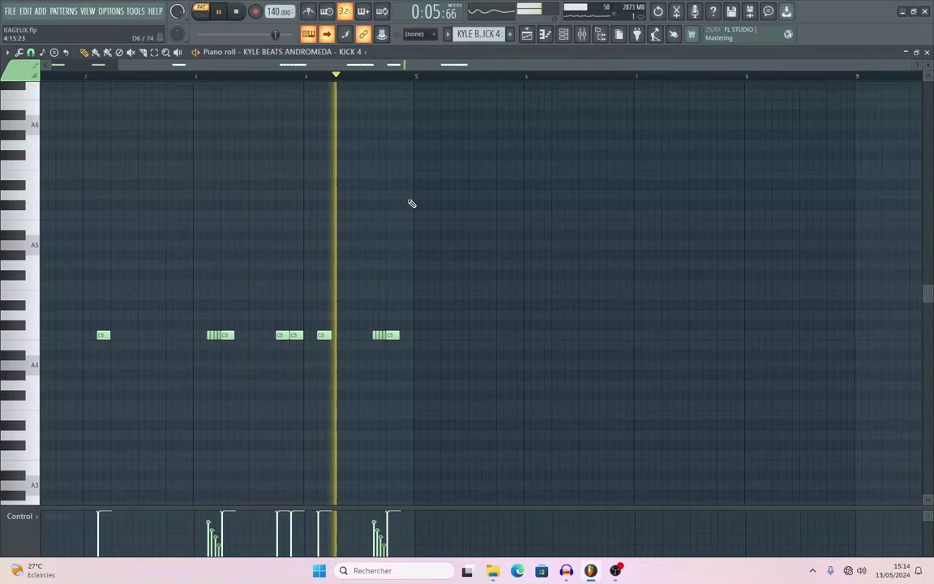
pyautogui.press('space')
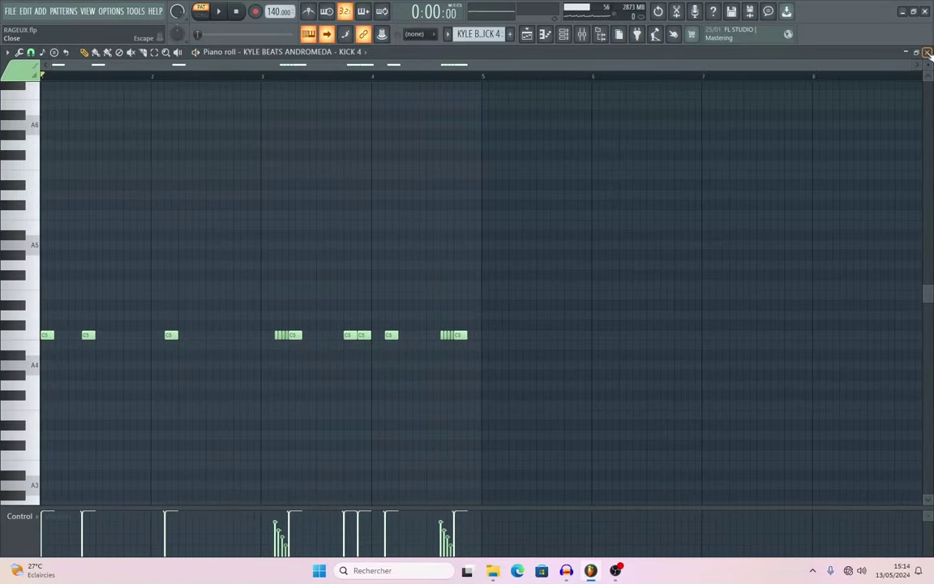
# - Play the notes of the KYLE BEATS ANDROMEDA - KICK 4 #3 pattern, stop playback, and close the piano roll
pyautogui.hotkey('ctrl', 'z')
pyautogui.press('space')
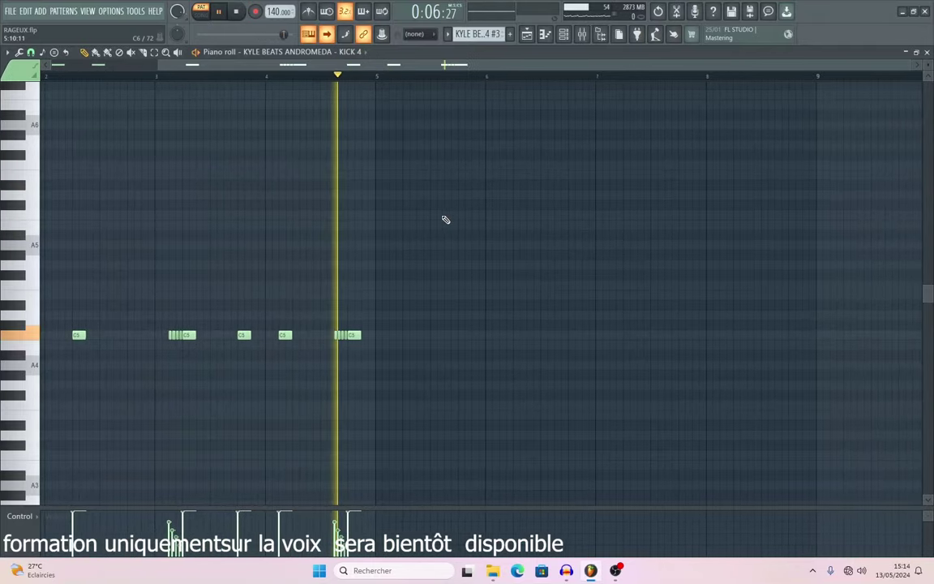
pyautogui.press('space')
pyautogui.click(928, 52)
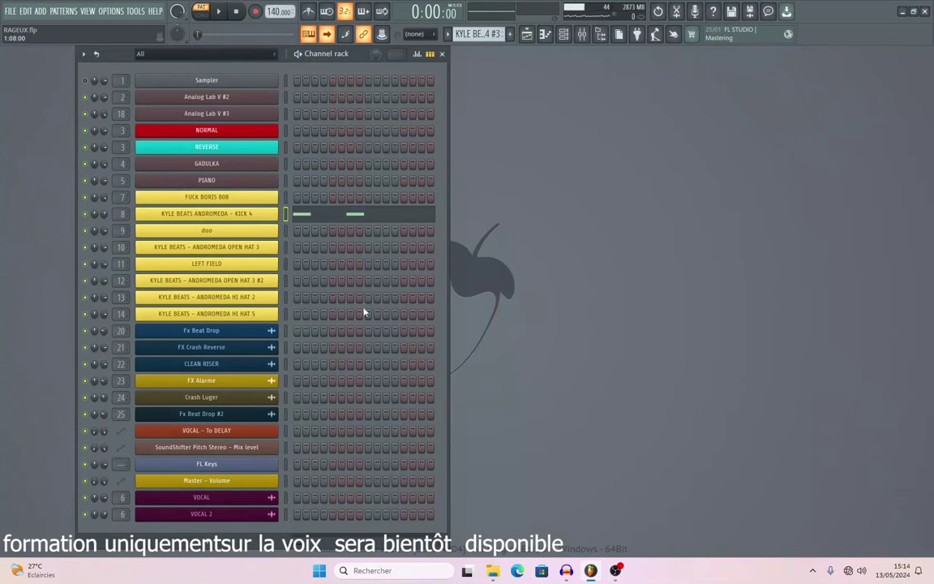
# - Show the mixer, widen it to reveal the instrument and drum tracks, and inspect the VOCAL track's effect chain
pyautogui.click(581, 33)
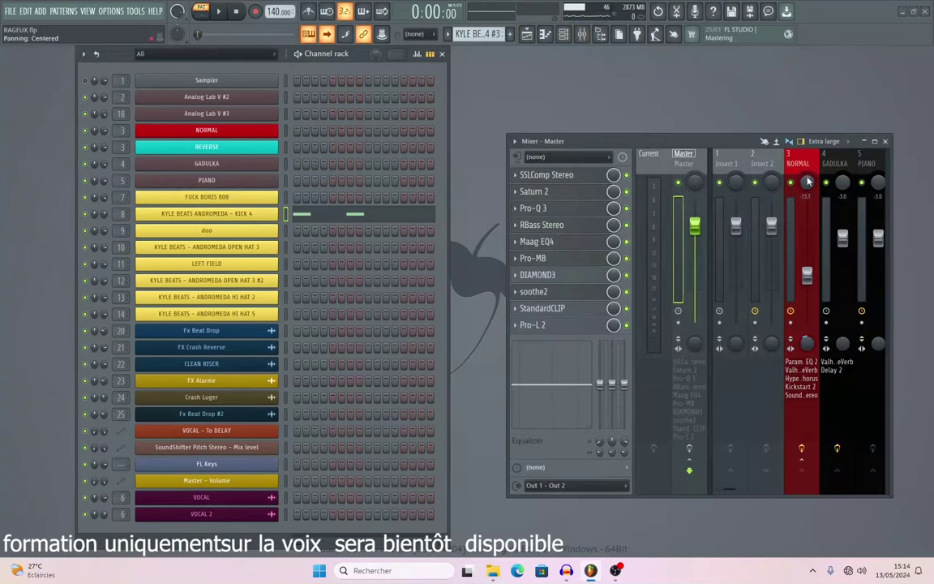
pyautogui.scroll(-3, 757, 212)
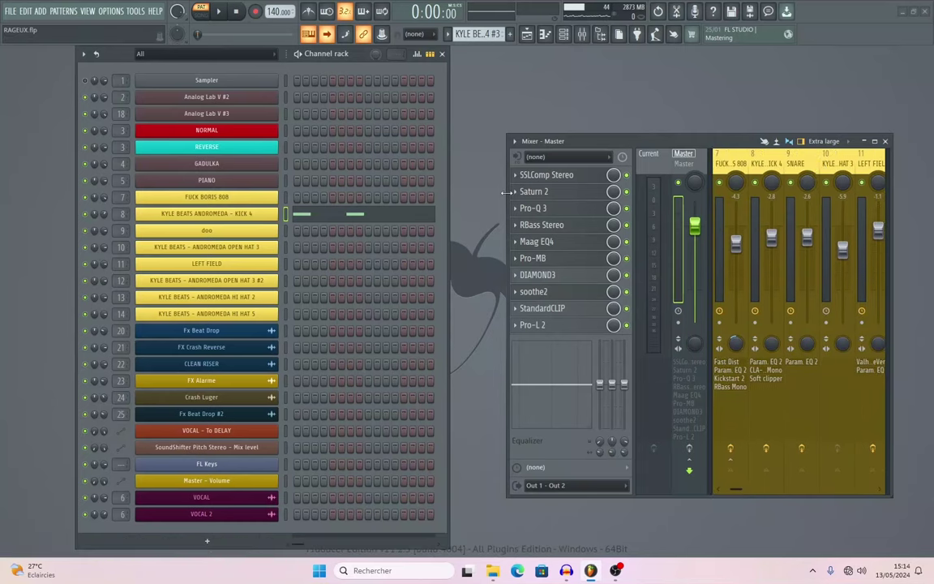
pyautogui.moveTo(507, 221); pyautogui.dragTo(497, 221)
pyautogui.scroll(3, 545, 168)
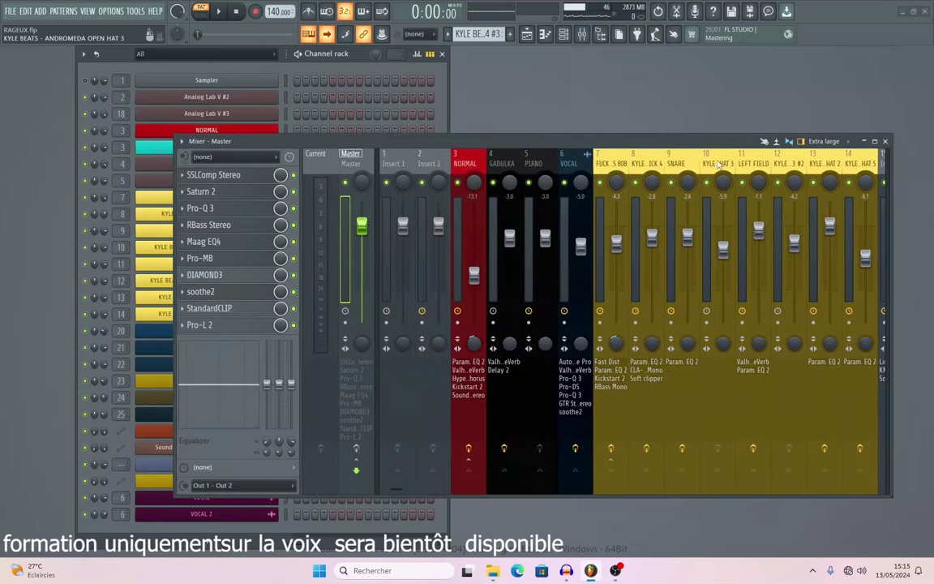
pyautogui.click(567, 167)
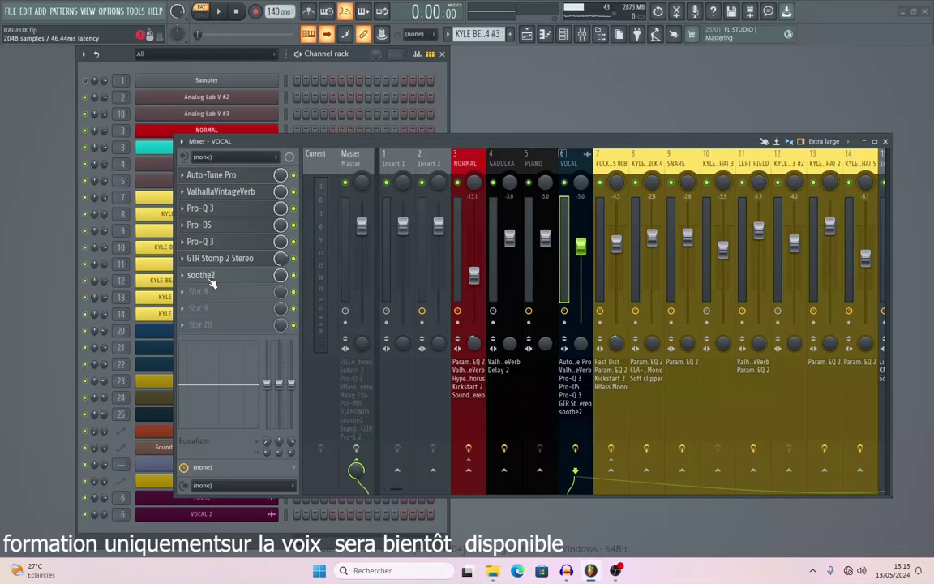
pyautogui.moveTo(173, 140); pyautogui.dragTo(279, 199)
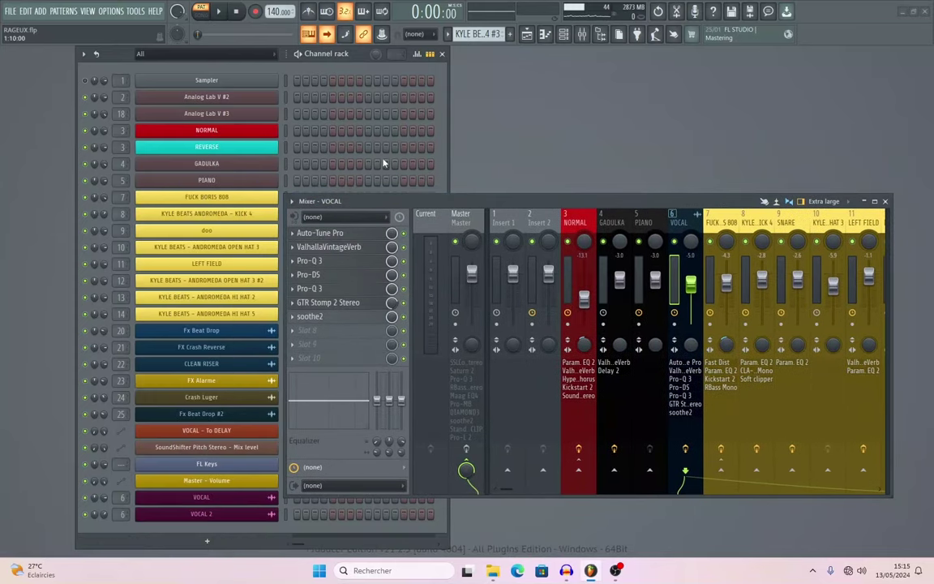
# - Enable SSLComp Stereo, Pro-Q 3, Maag EQ4, Pro-MB, DIAMOND3, StandardCLIP and Pro-L 2 on the Master track, leaving the other effect slots off
pyautogui.click(467, 226)
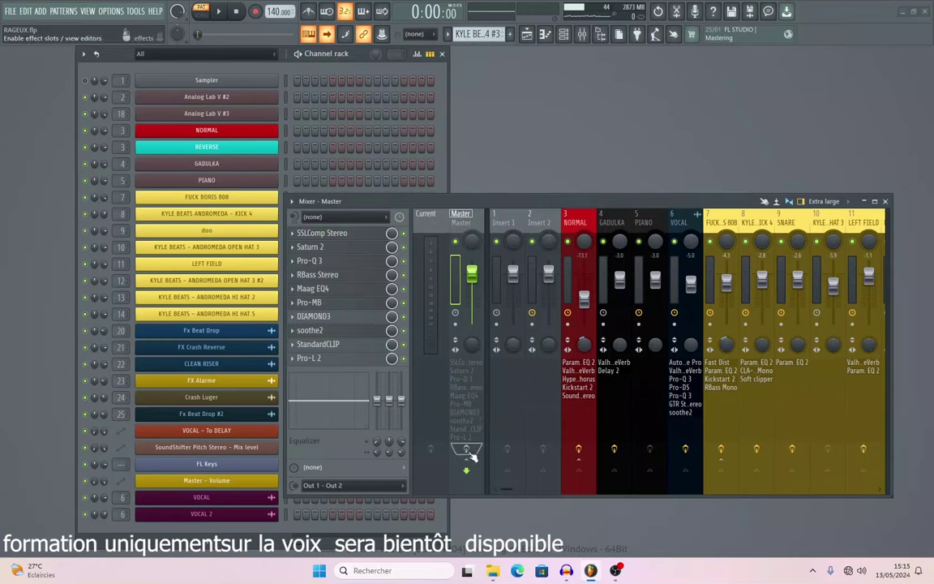
pyautogui.rightClick(403, 235)
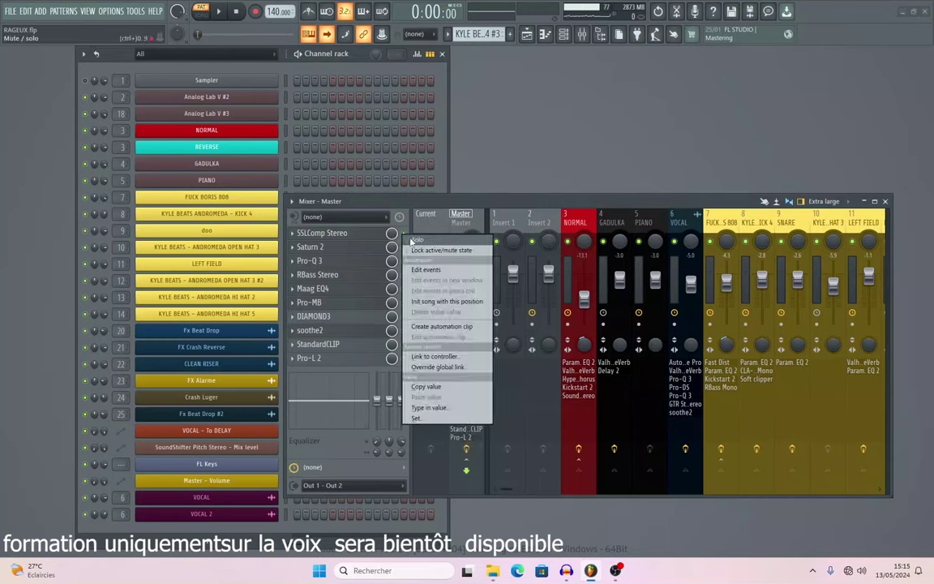
pyautogui.click(422, 268)
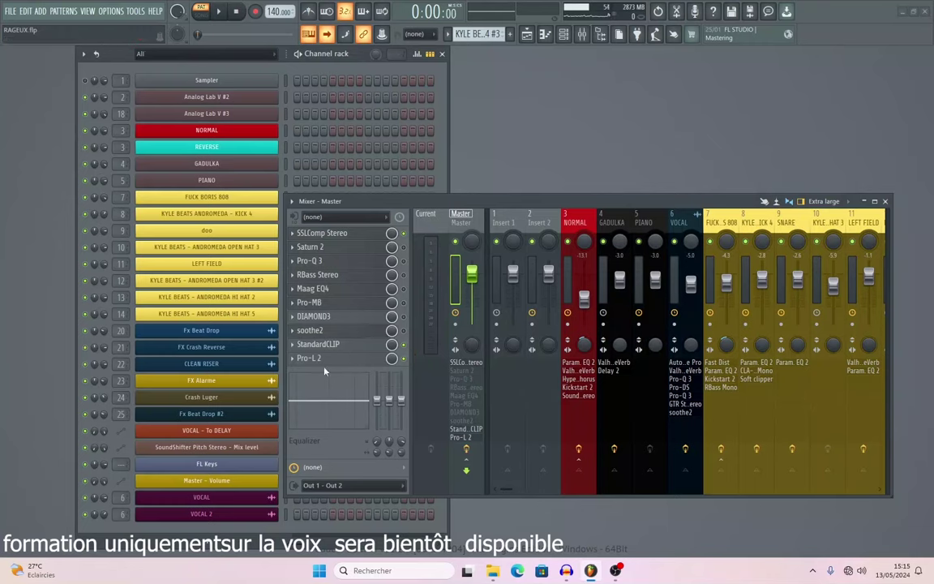
pyautogui.click(404, 261)
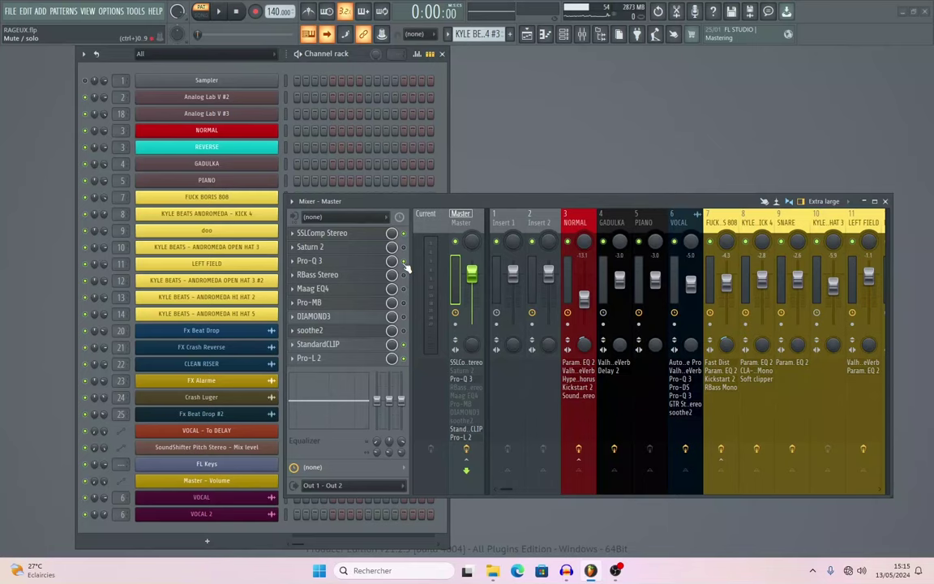
pyautogui.click(404, 290)
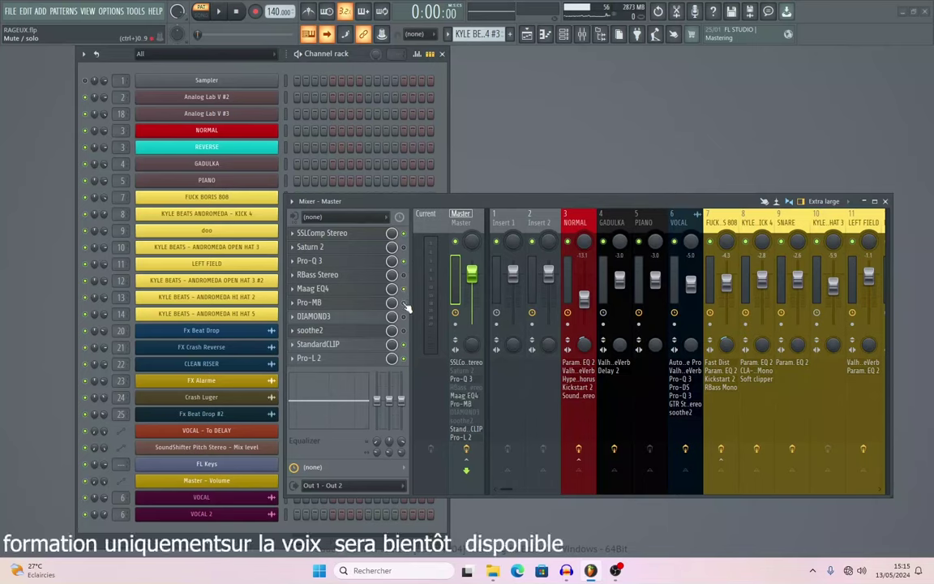
pyautogui.click(404, 317)
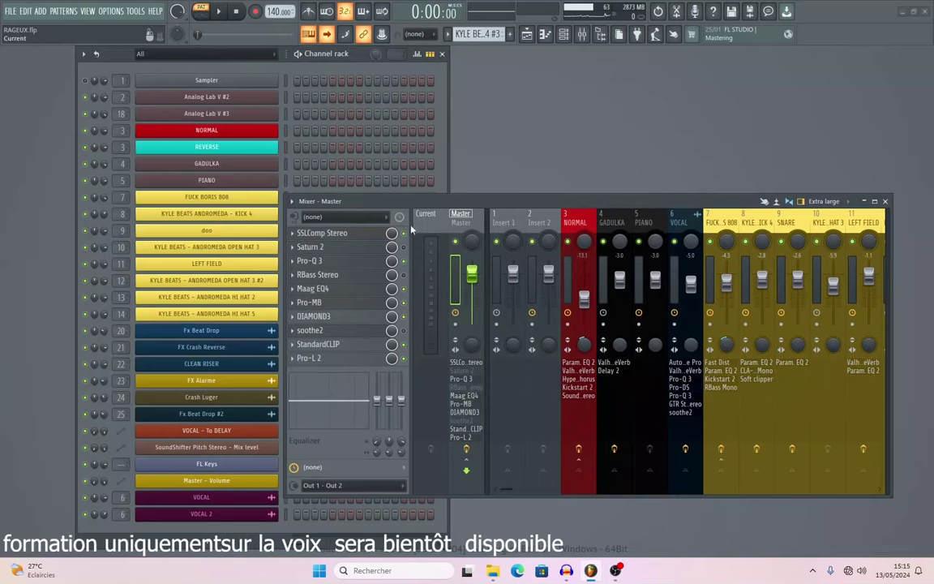
# - Switch to song mode and show the playlist from the INTRO, with the channel rack and mixer closed
pyautogui.click(443, 55)
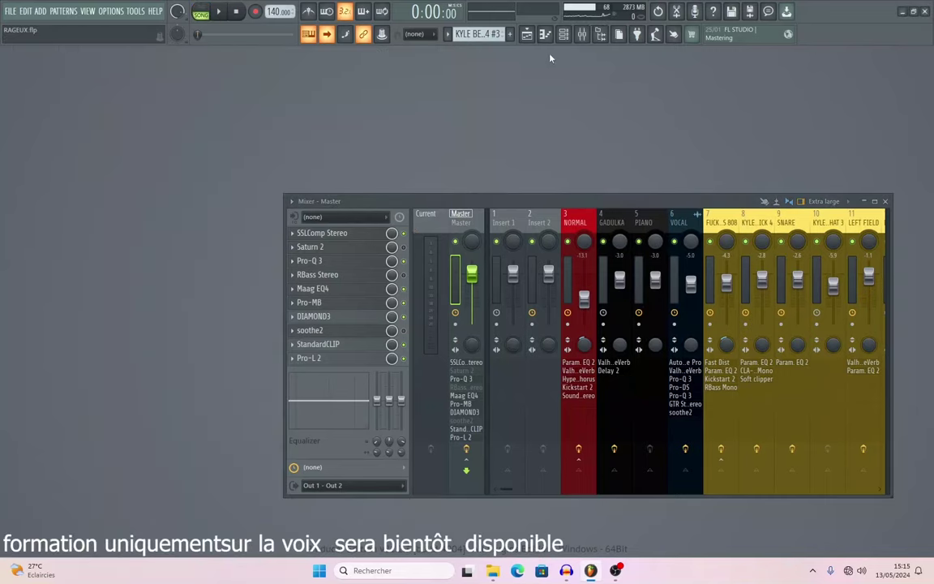
pyautogui.click(527, 34)
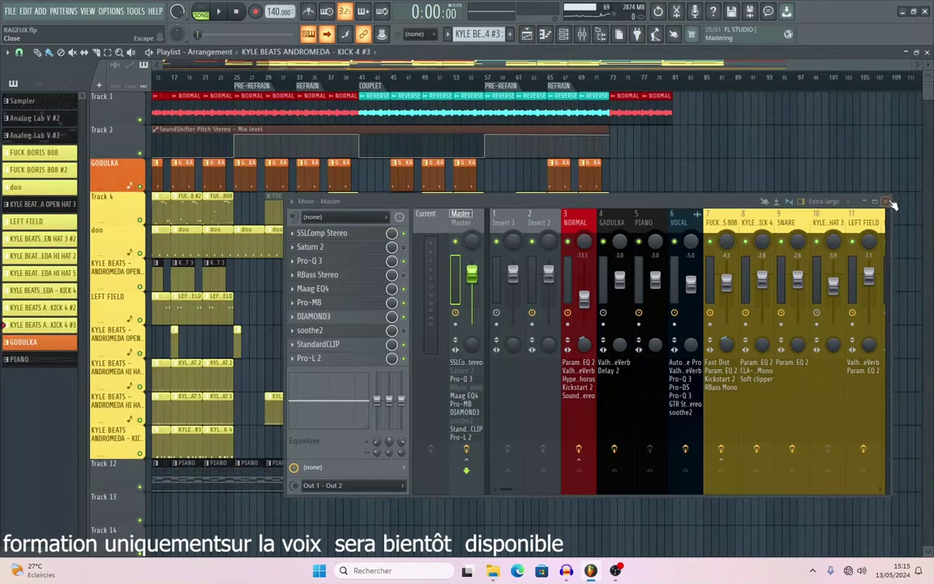
pyautogui.click(890, 203)
pyautogui.moveTo(325, 61); pyautogui.dragTo(73, 63)
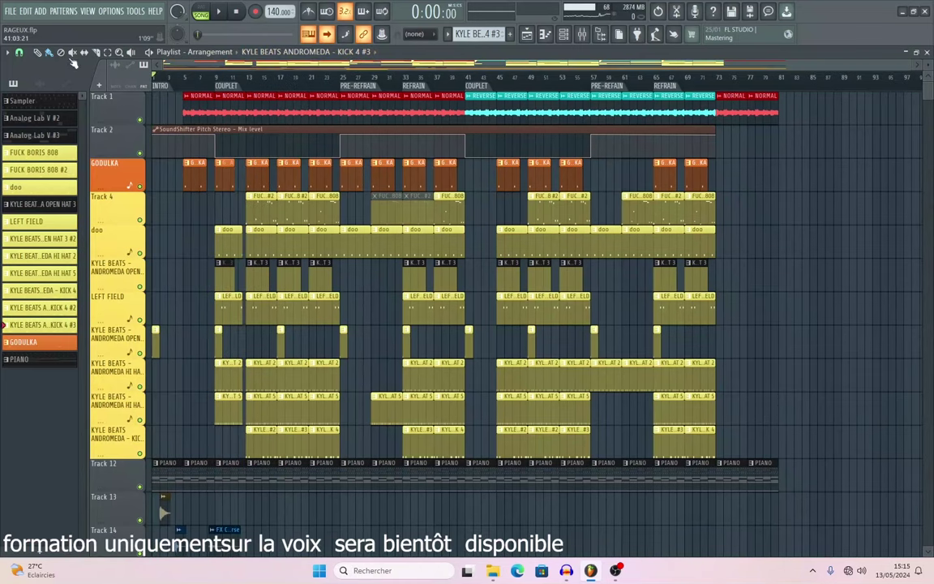
# - Play the full arrangement with shorter playlist tracks showing the vocal and automation clips, and stop playback
pyautogui.click(328, 34)
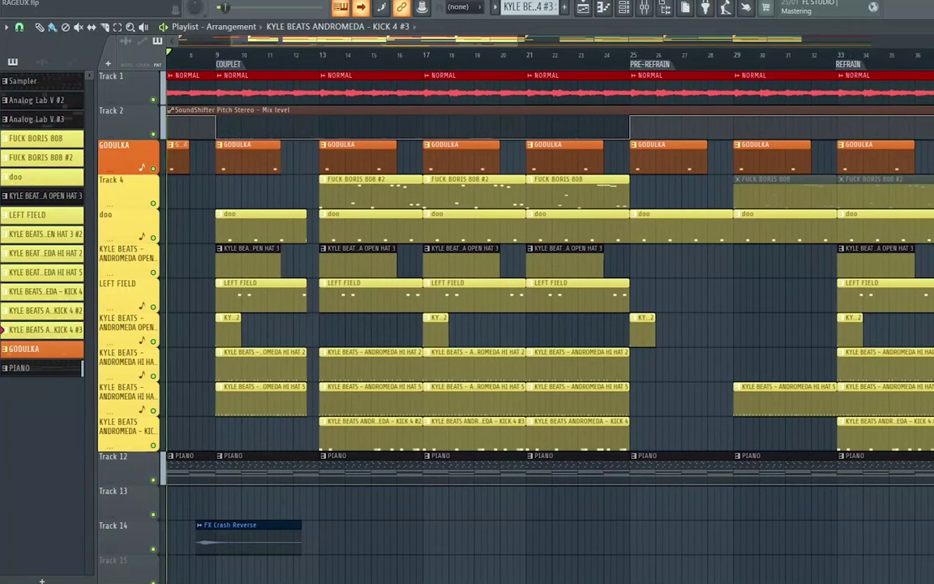
pyautogui.scroll(-4, 552, 324)
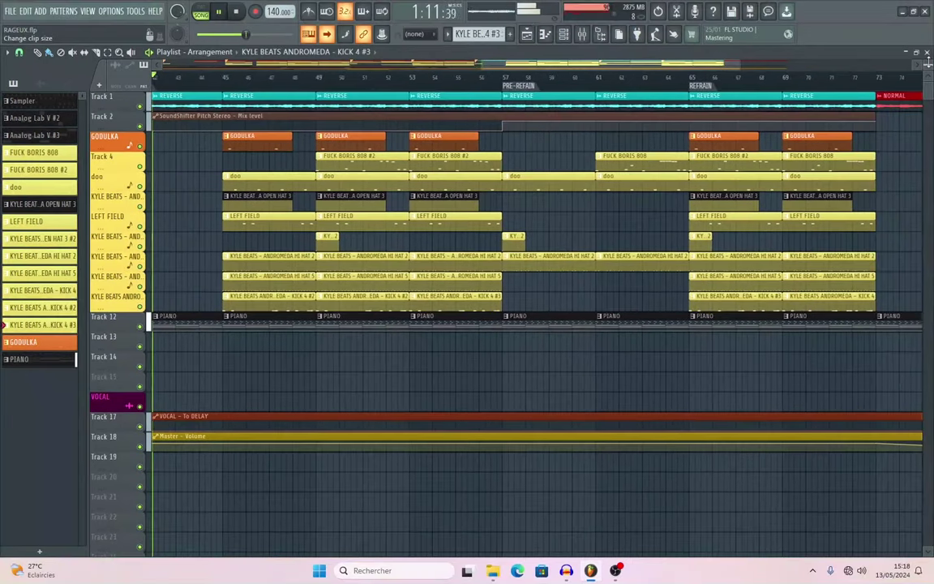
pyautogui.press('space')
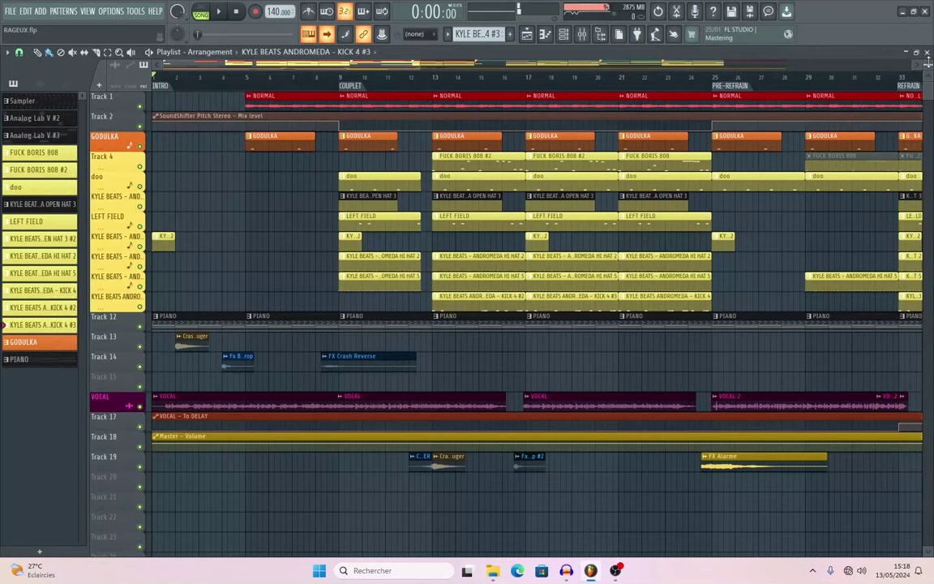